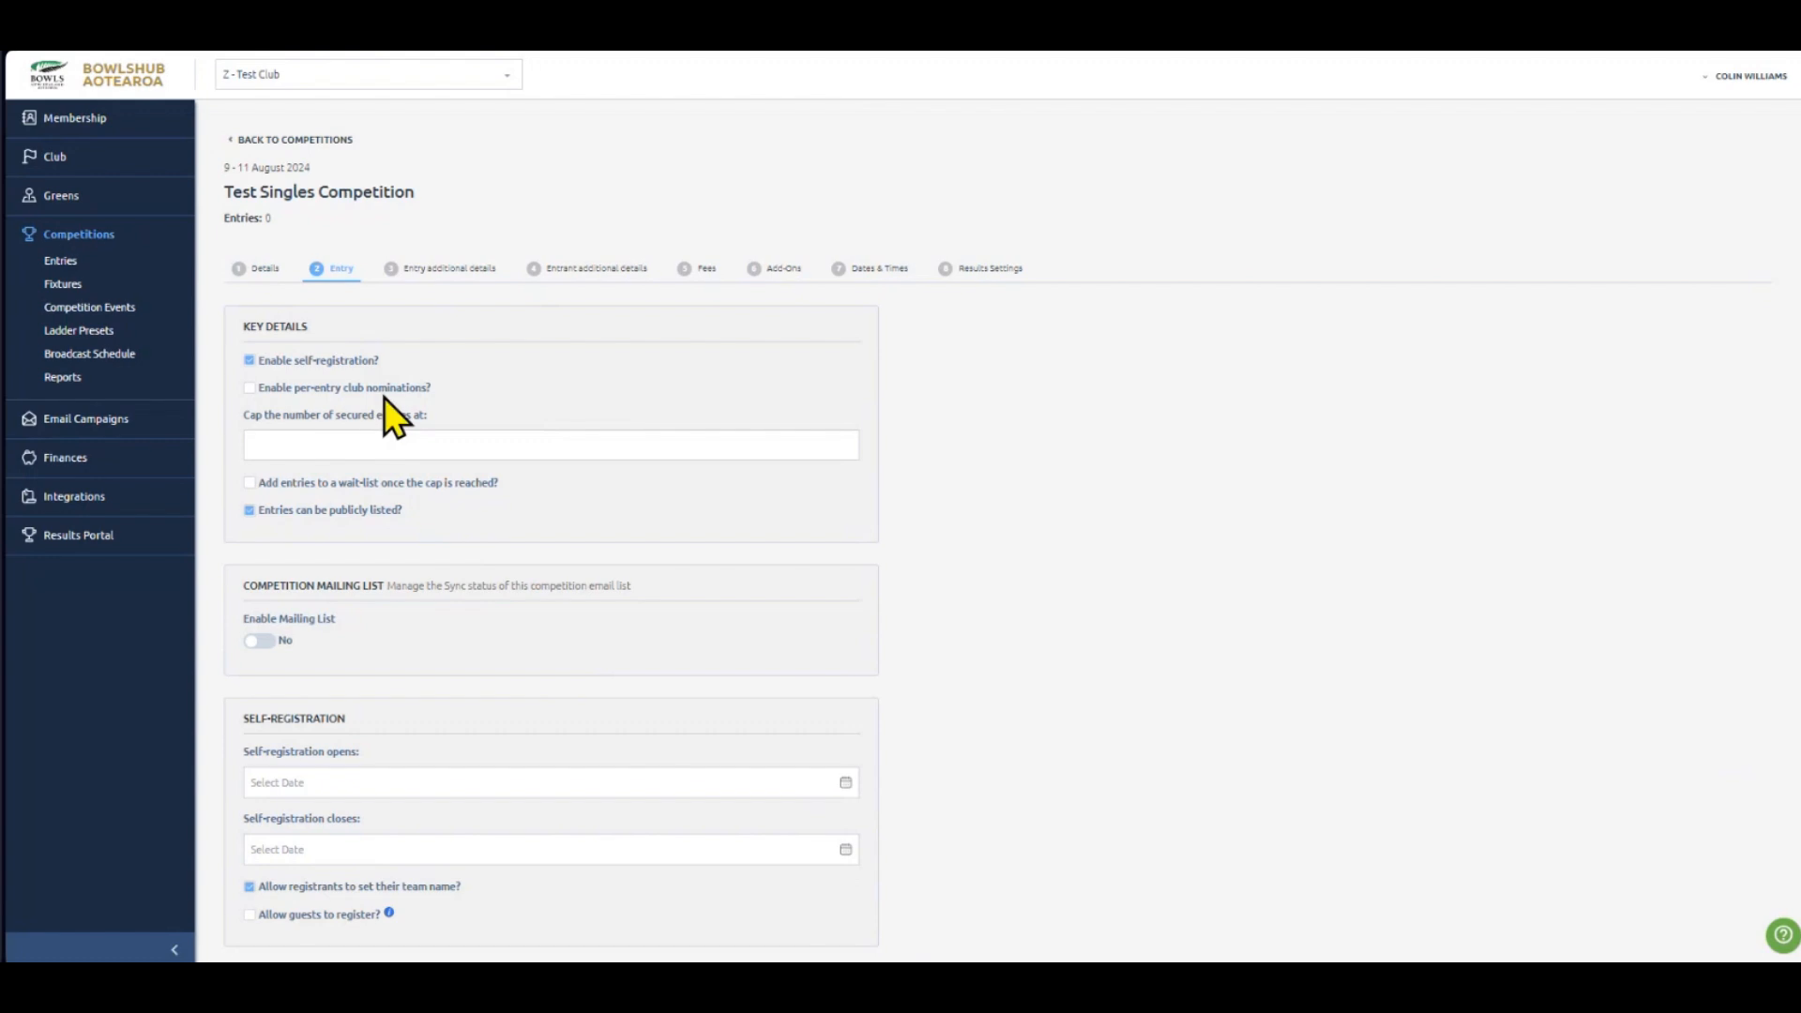
# - Cap the number of secured entries at 32 and add entries to a wait-list once the cap is reached
pyautogui.click(385, 413)
pyautogui.click(474, 446)
pyautogui.write('32')
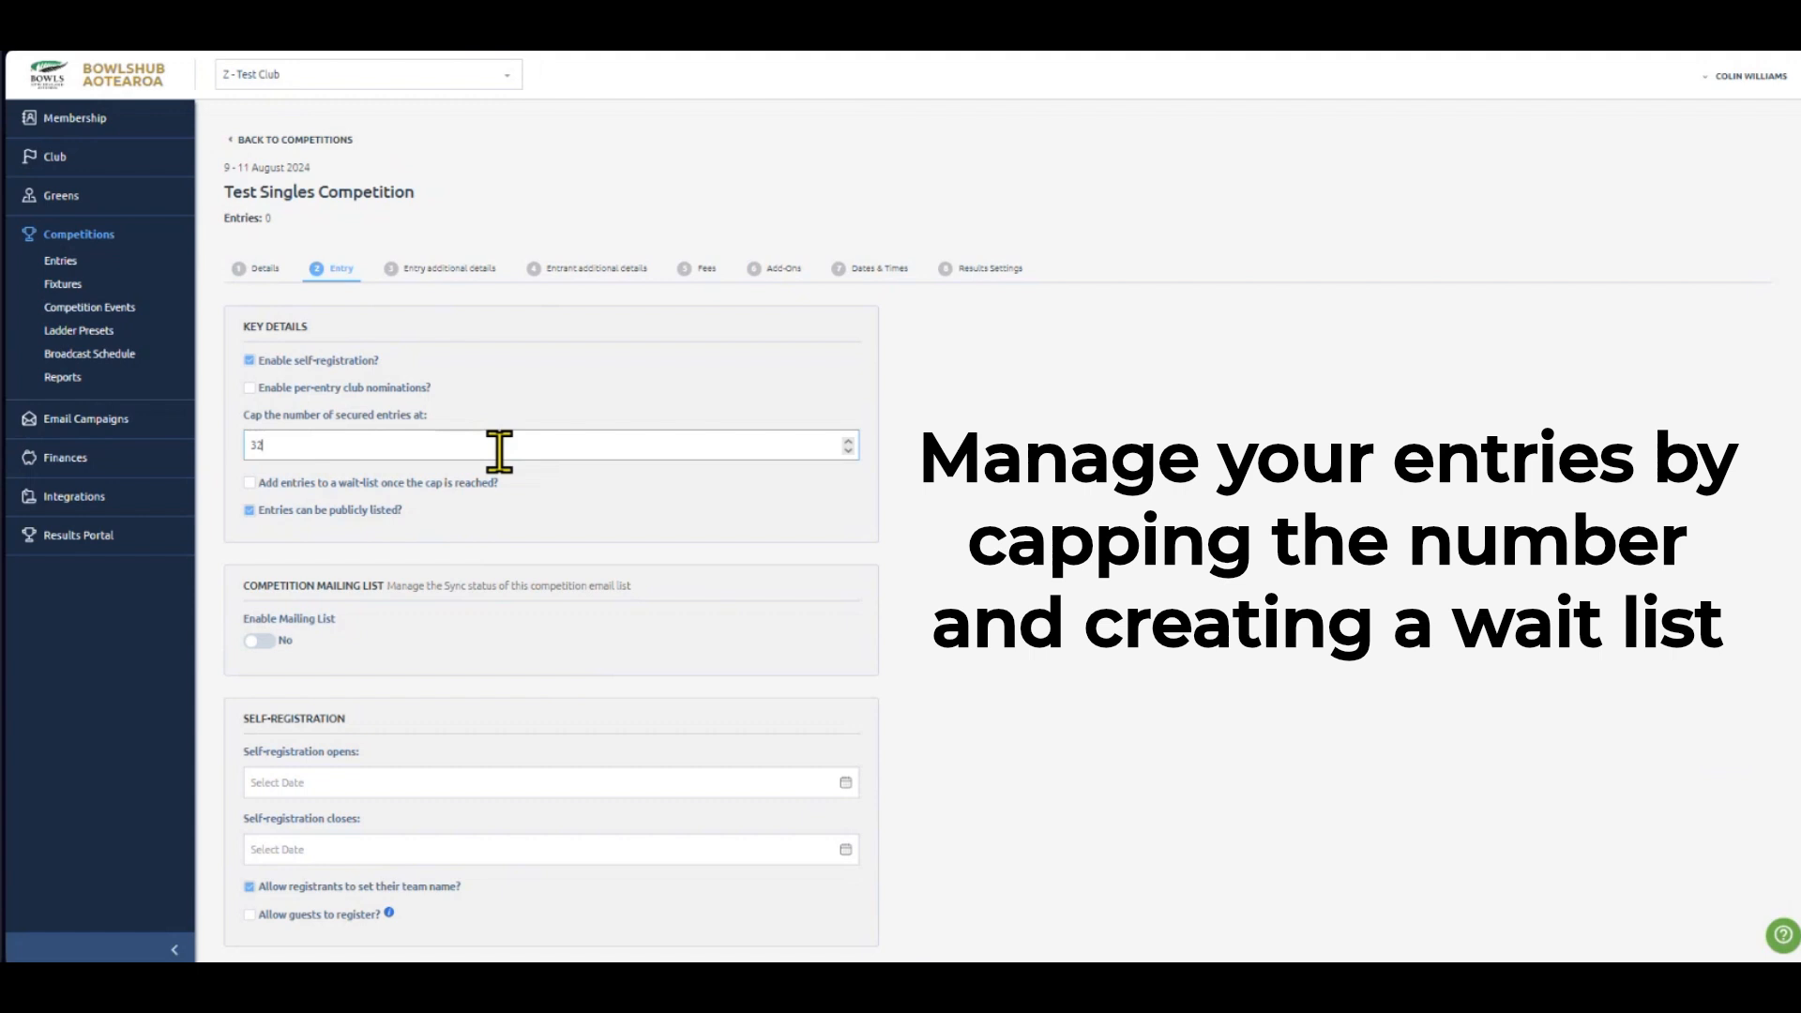
pyautogui.click(1066, 503)
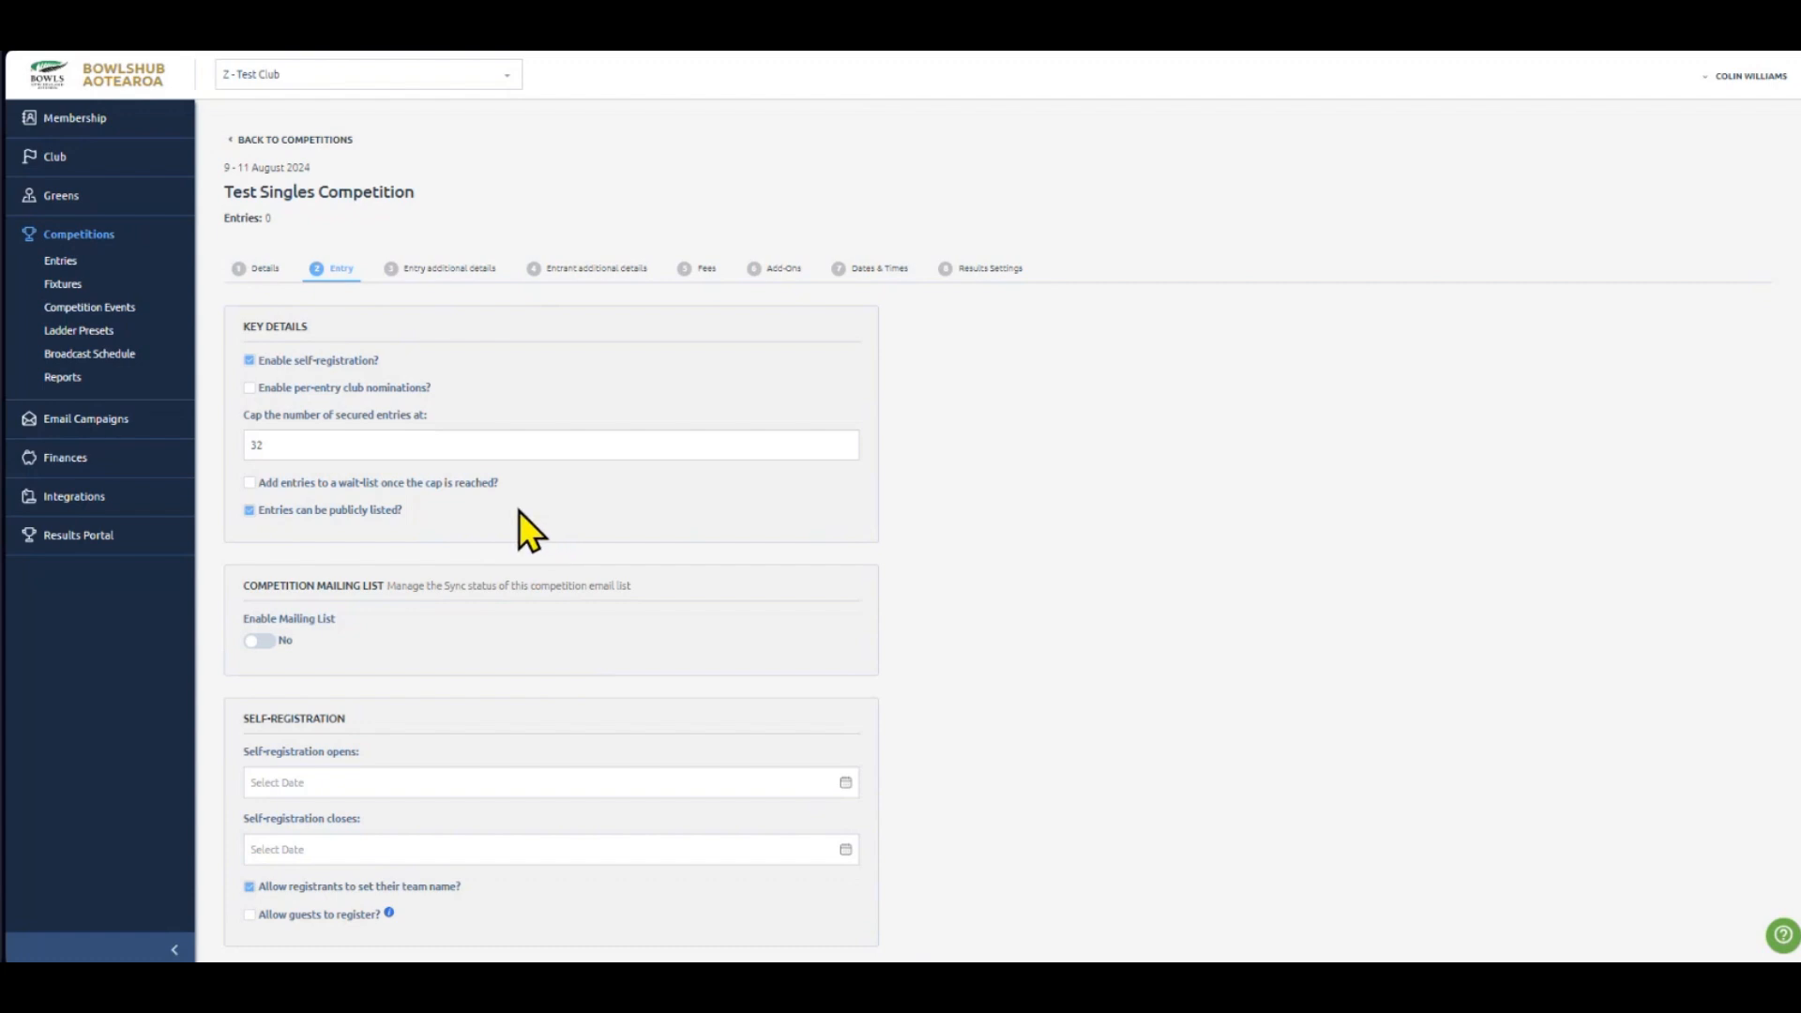
pyautogui.click(479, 485)
pyautogui.click(374, 513)
pyautogui.click(405, 511)
# - Set self-registration to open on Wed, Aug 07 2024 12:00 am and close on Fri, Aug 09 2024 12:00 am
pyautogui.scroll(-2, 324, 539)
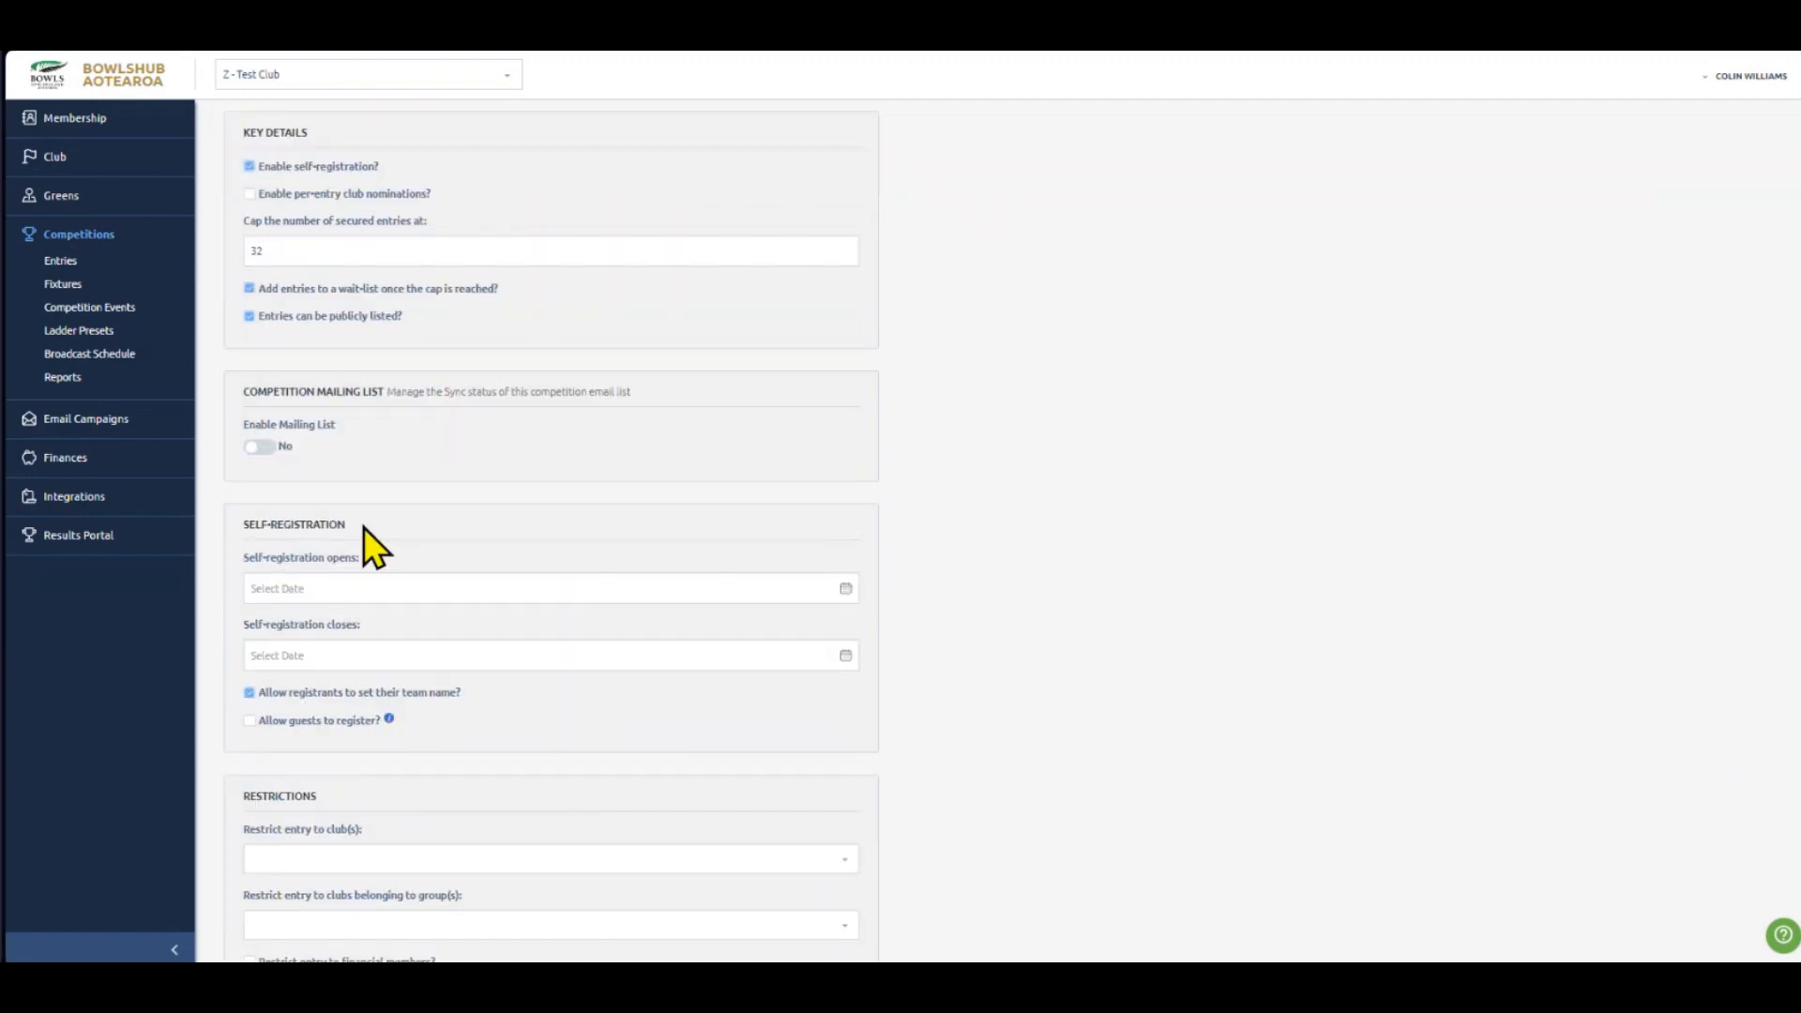
pyautogui.scroll(-1, 346, 508)
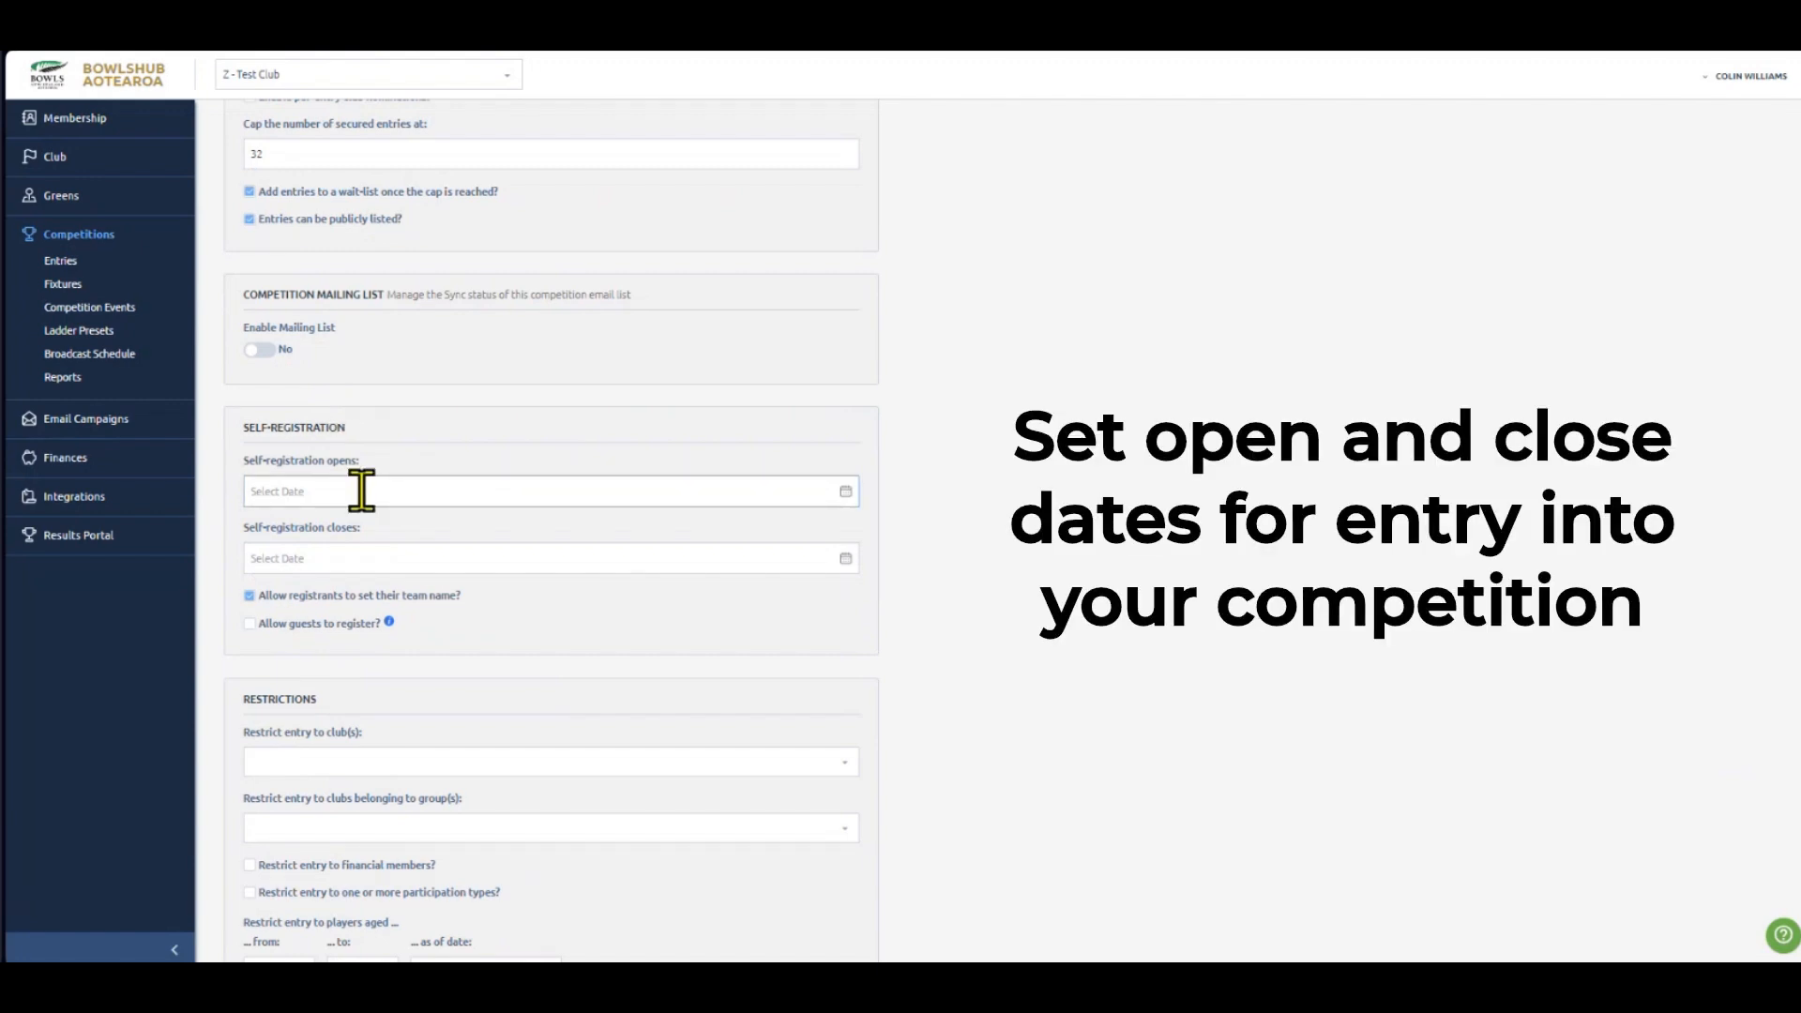
pyautogui.click(361, 491)
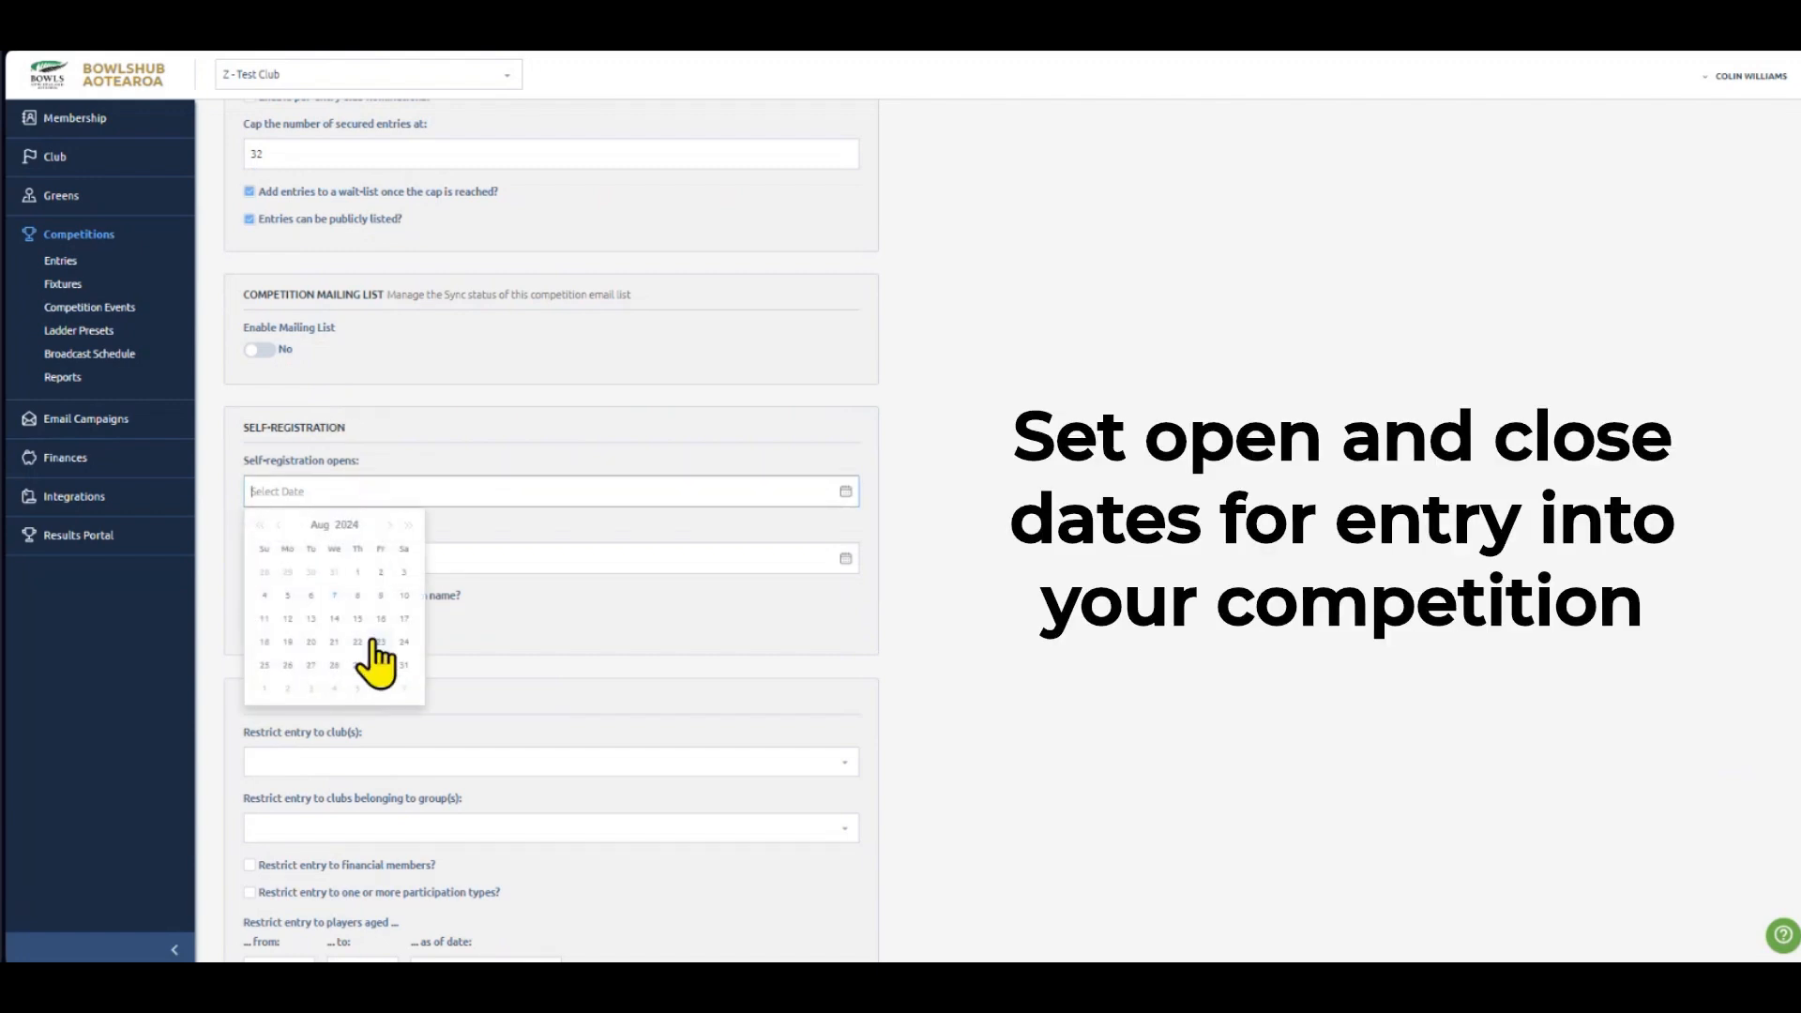
pyautogui.click(334, 596)
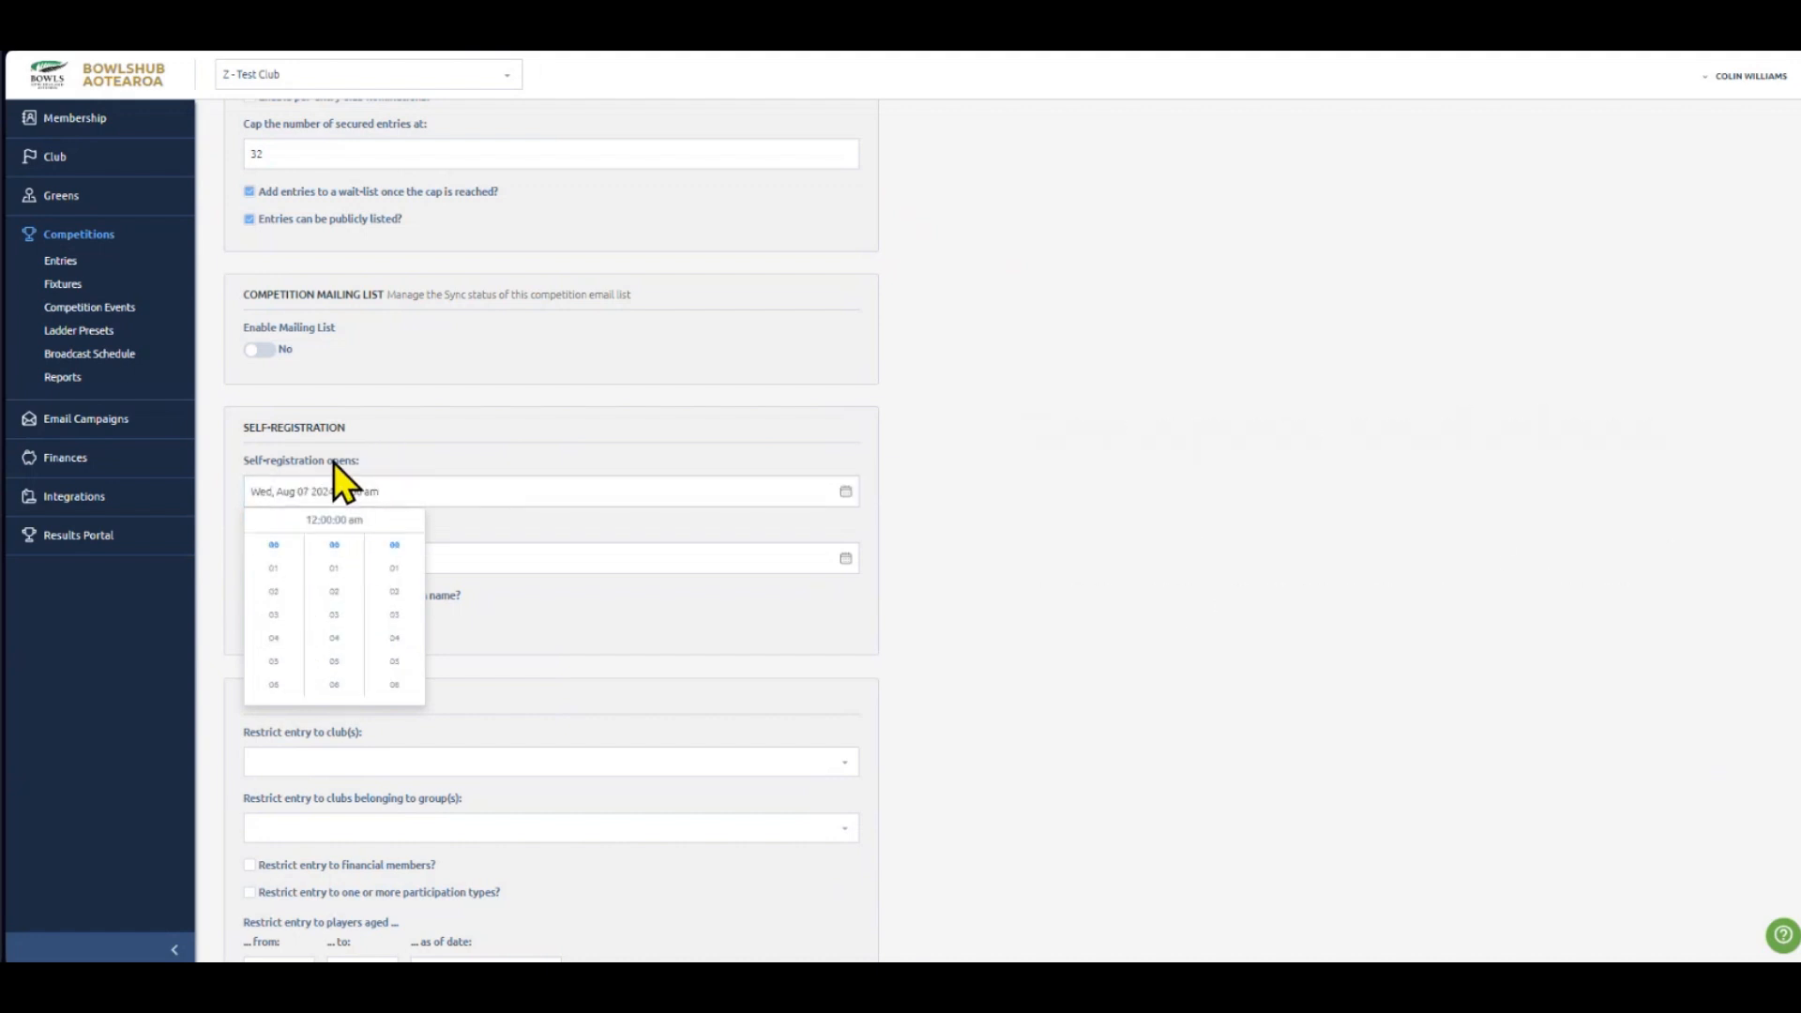
pyautogui.click(339, 558)
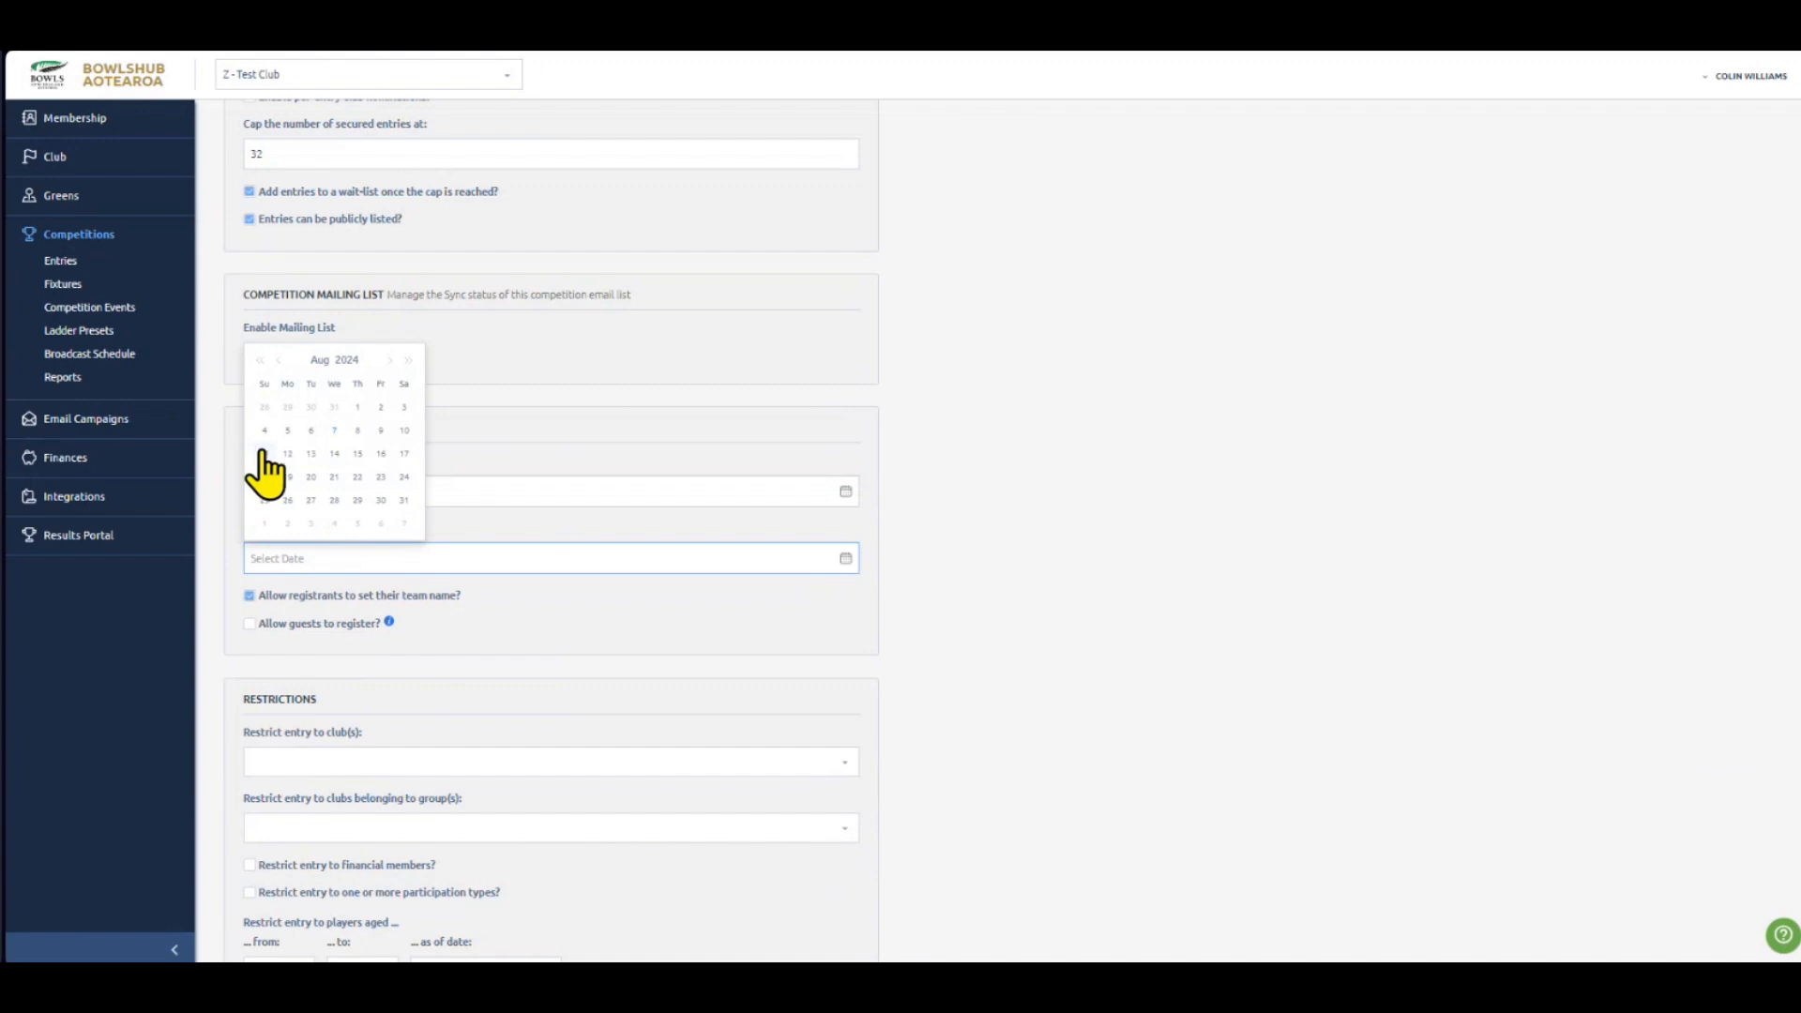
pyautogui.click(381, 429)
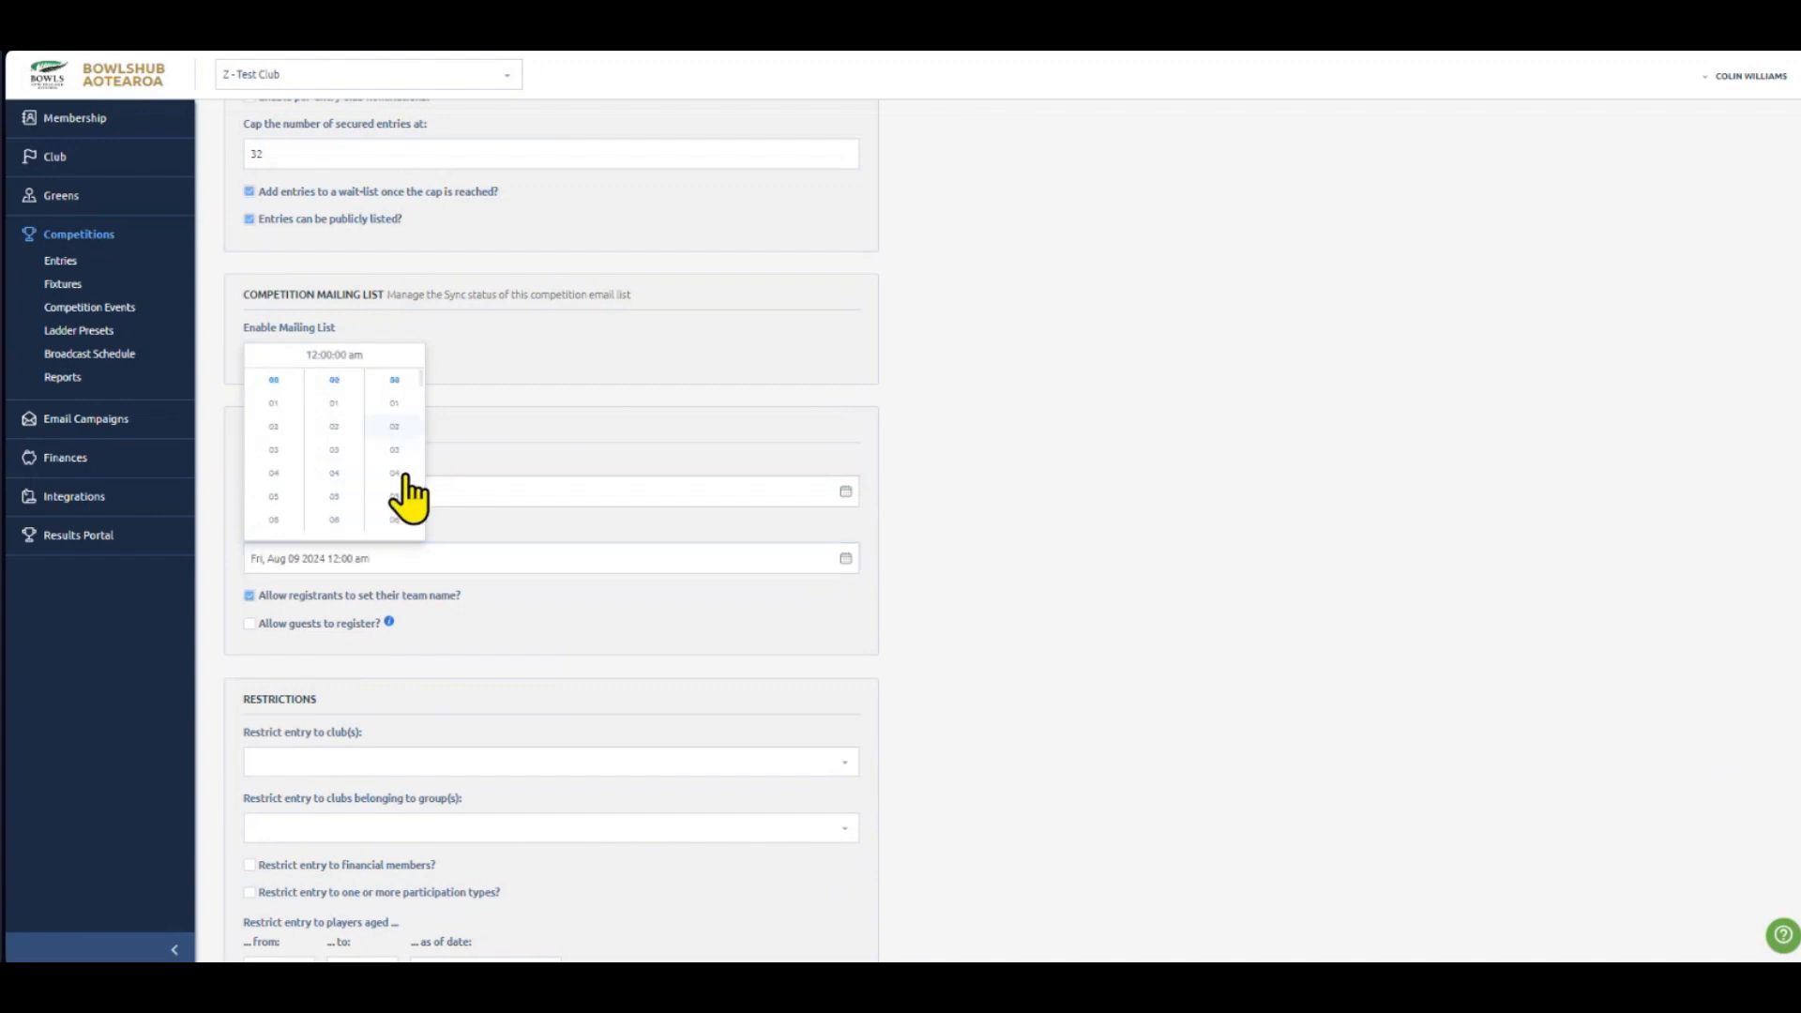
pyautogui.click(851, 548)
pyautogui.click(769, 609)
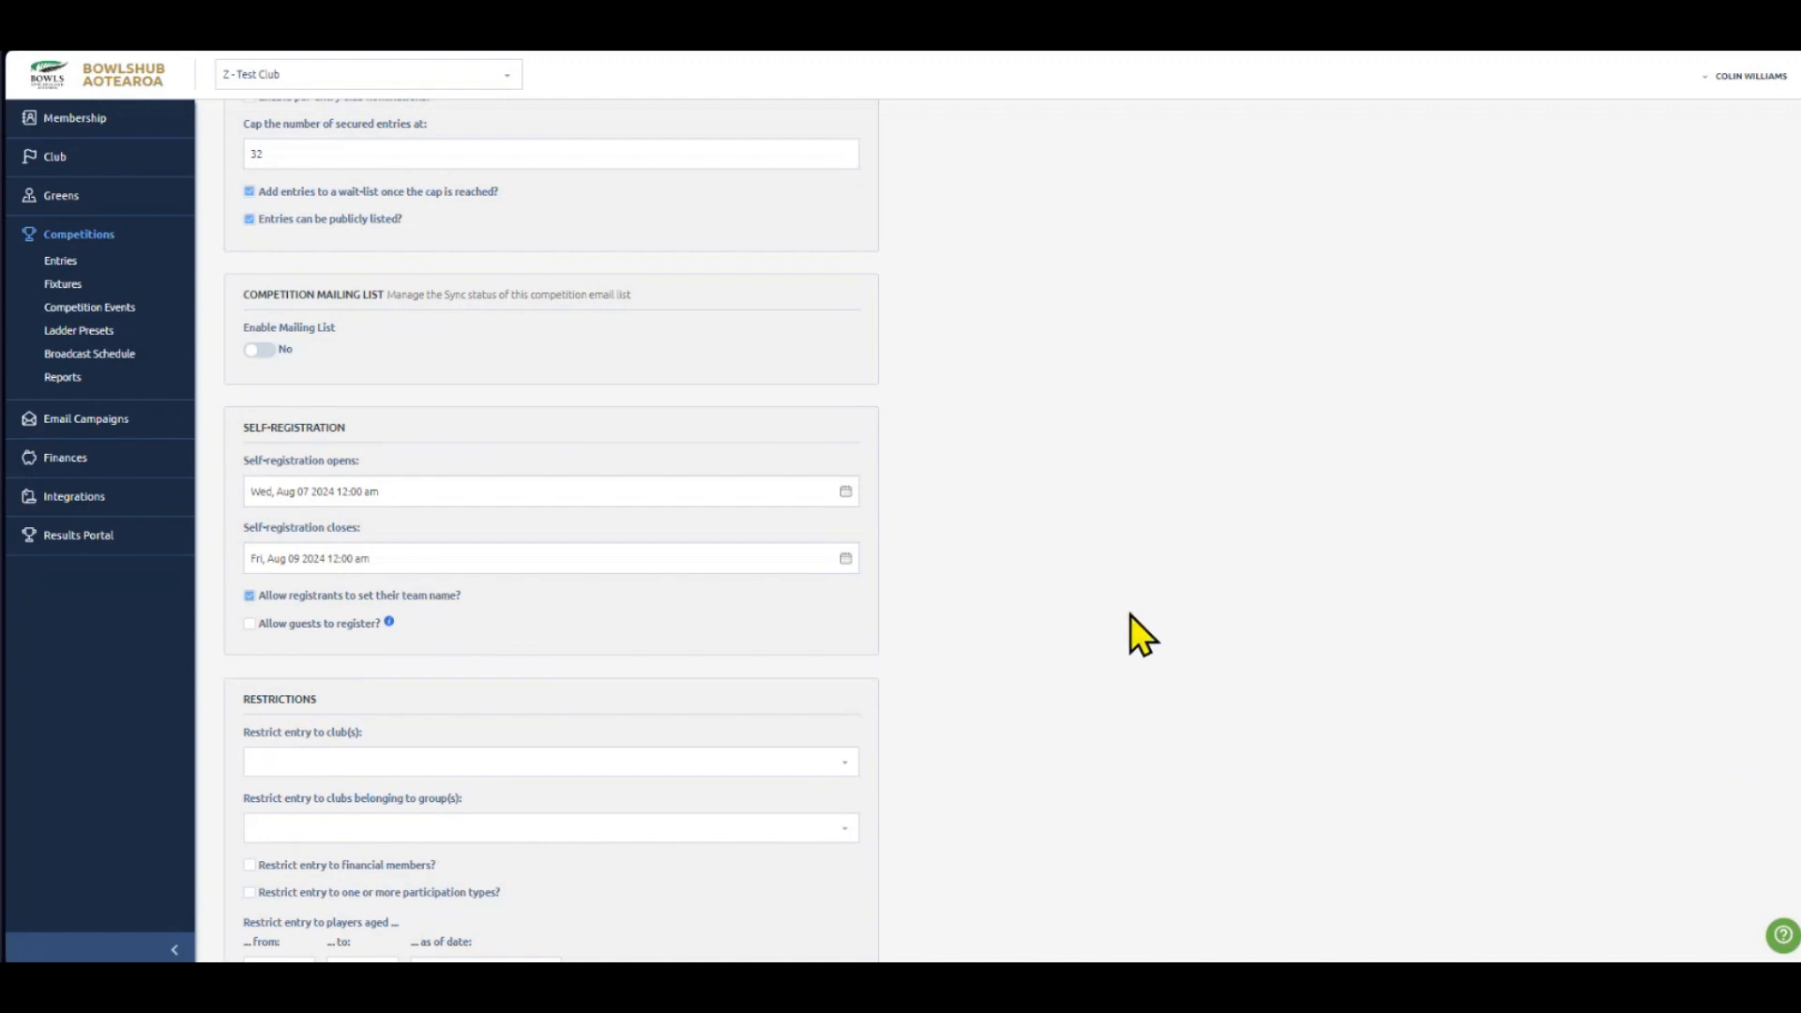
# - Try restricting entry to the Pt Chevalier club, and remove that club restriction
pyautogui.scroll(-2, 1079, 606)
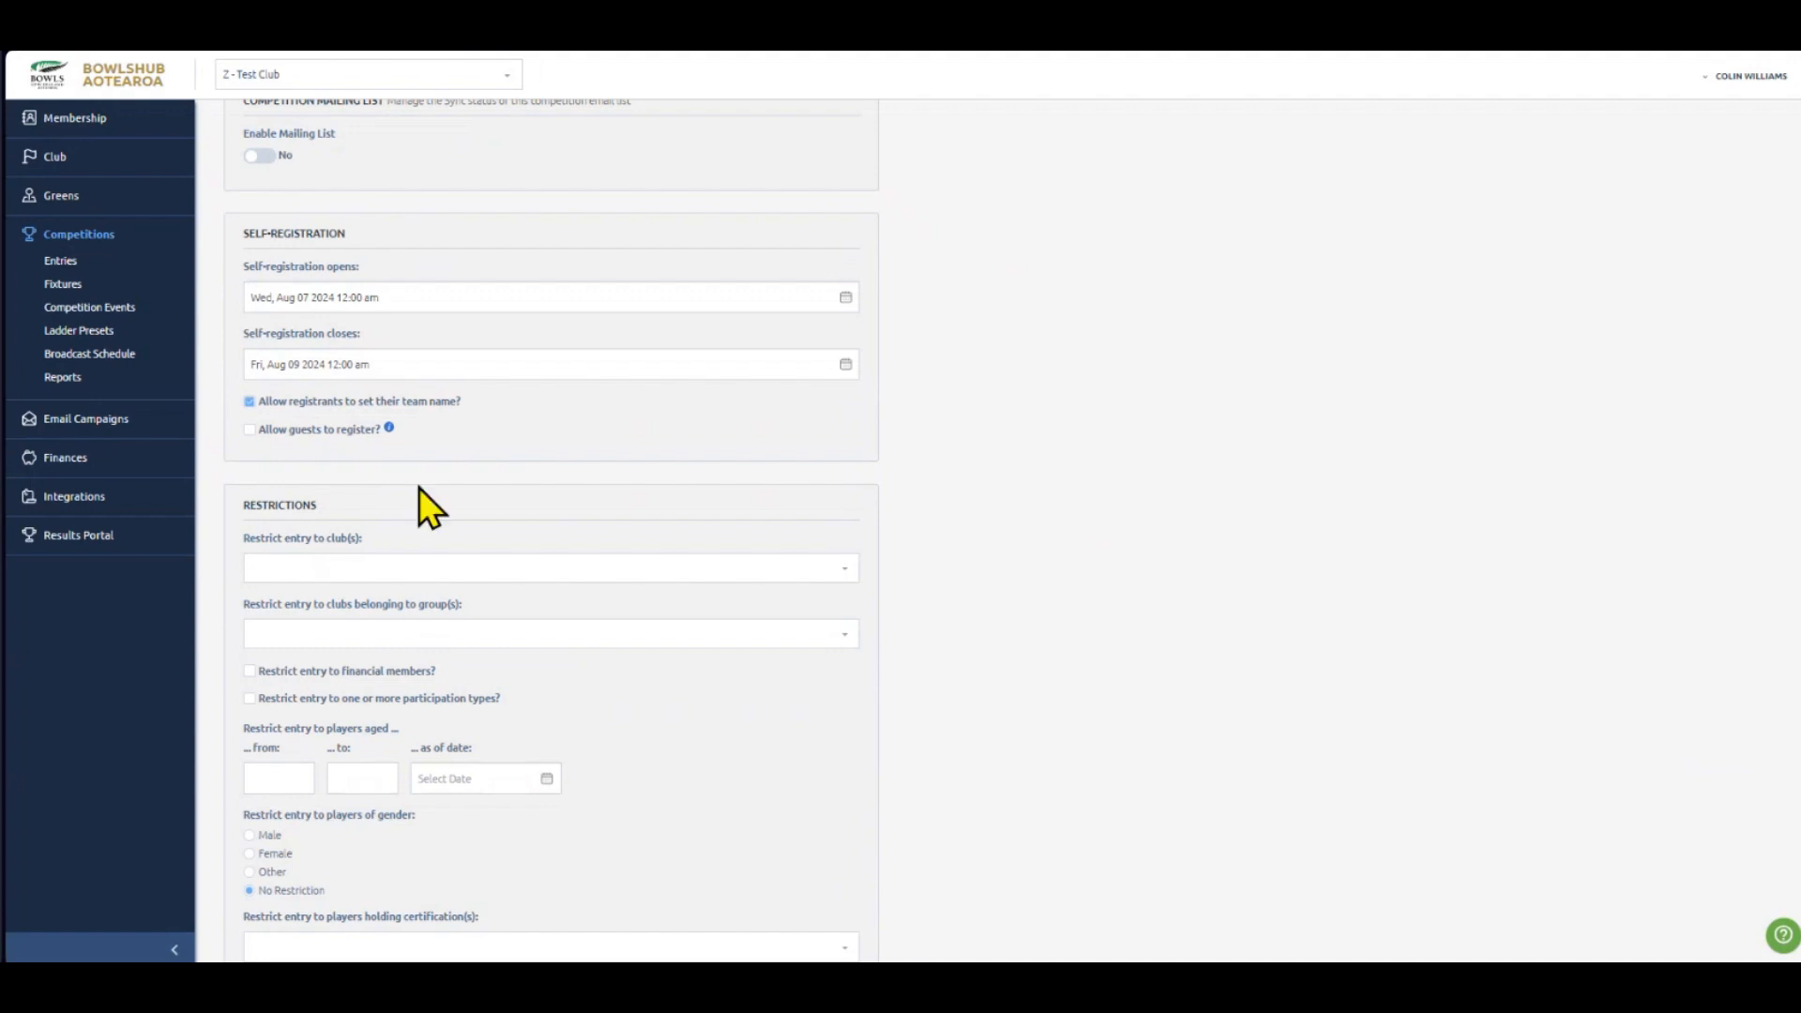
pyautogui.scroll(-1, 401, 477)
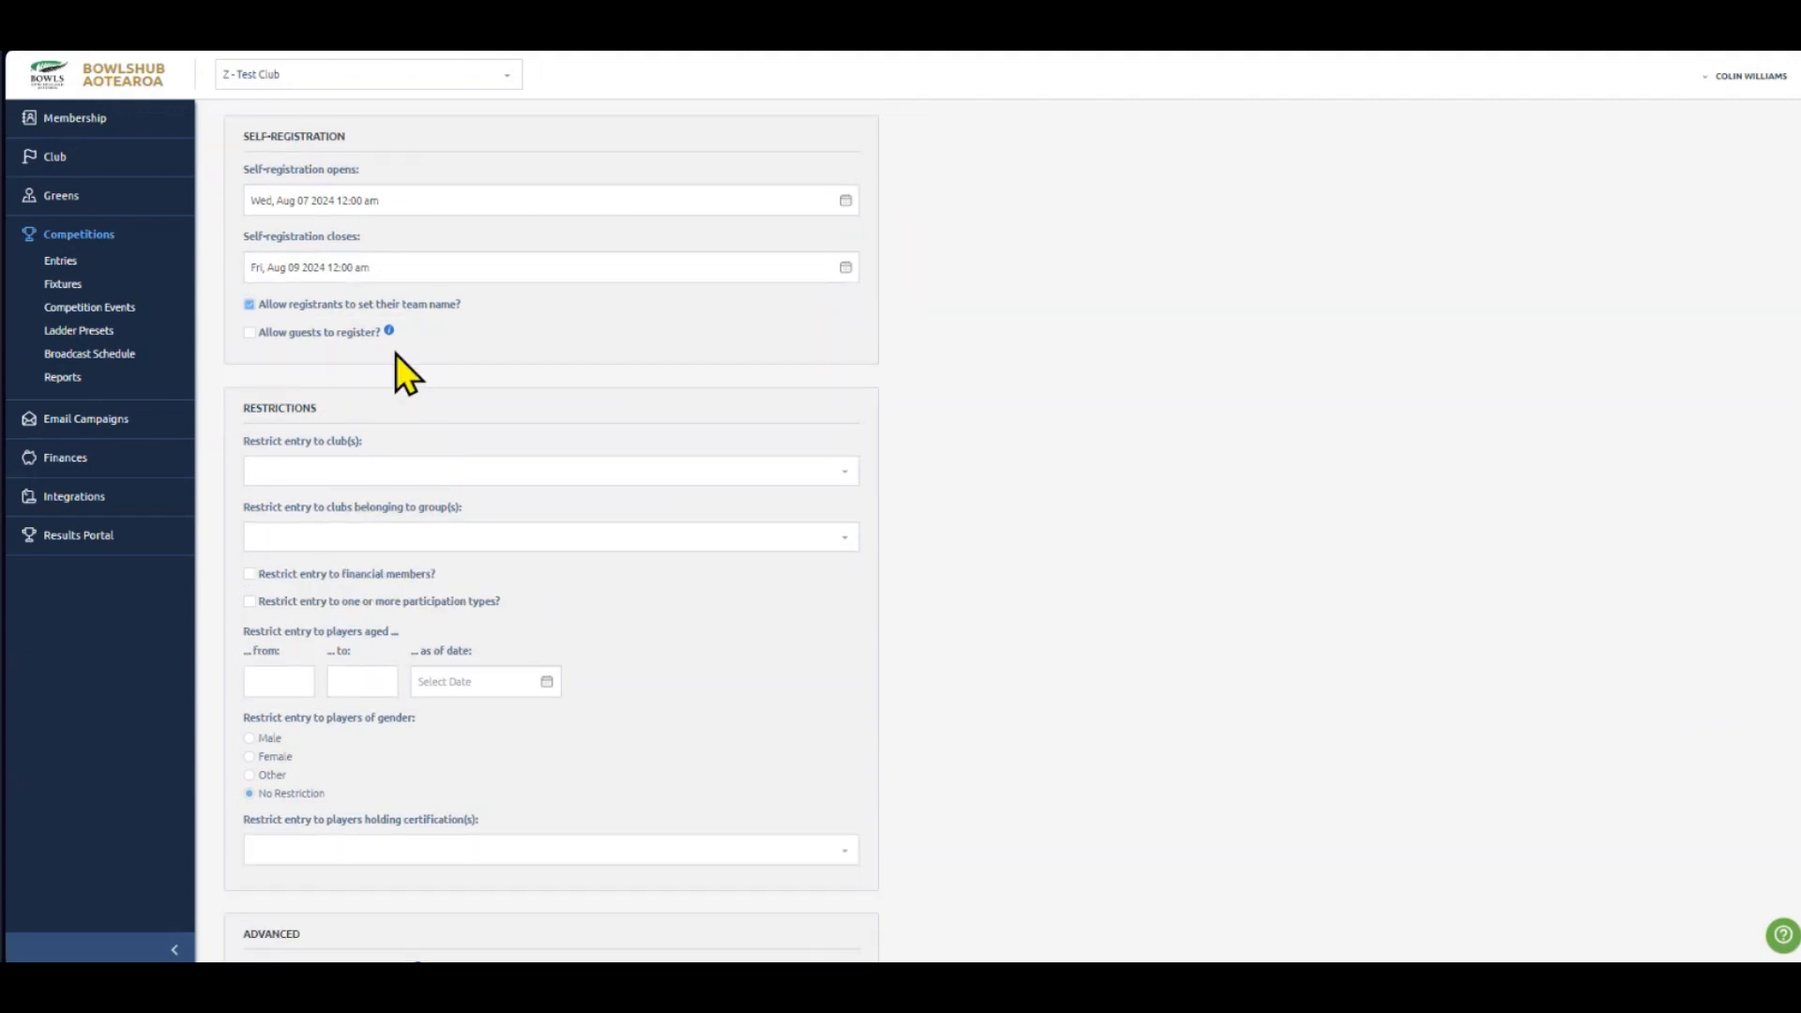
pyautogui.scroll(-1, 395, 353)
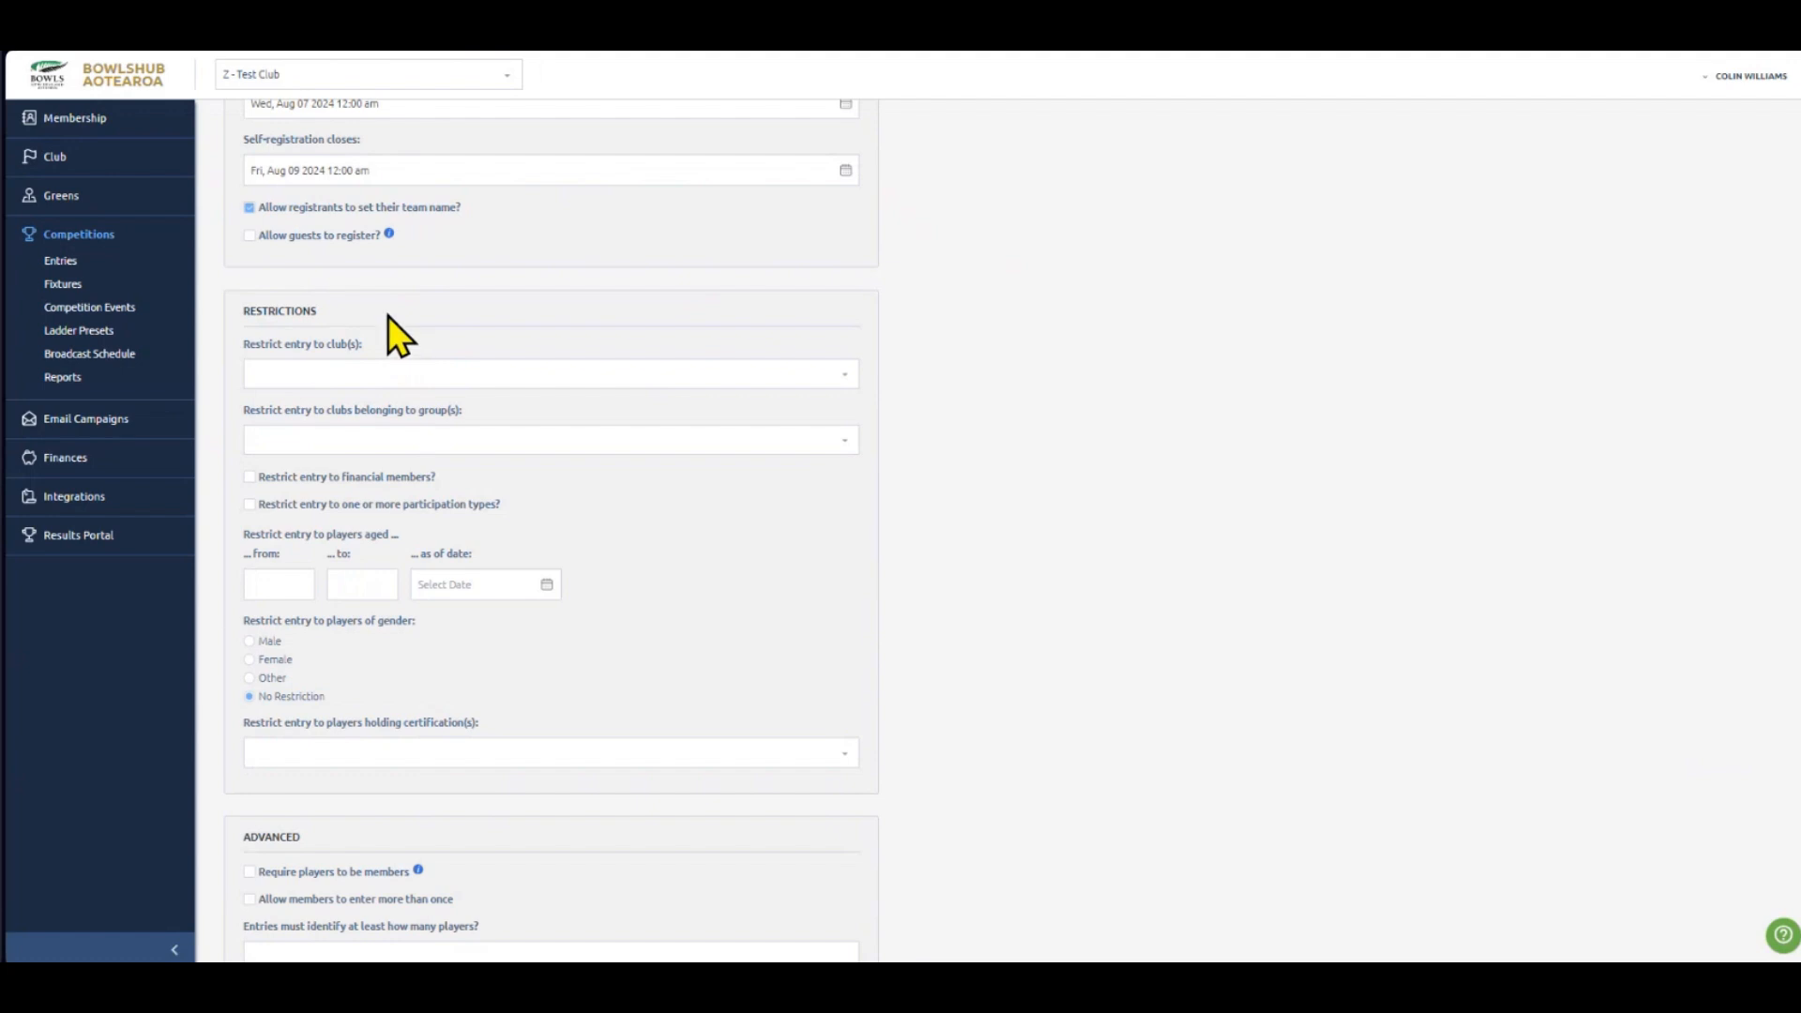
pyautogui.click(384, 375)
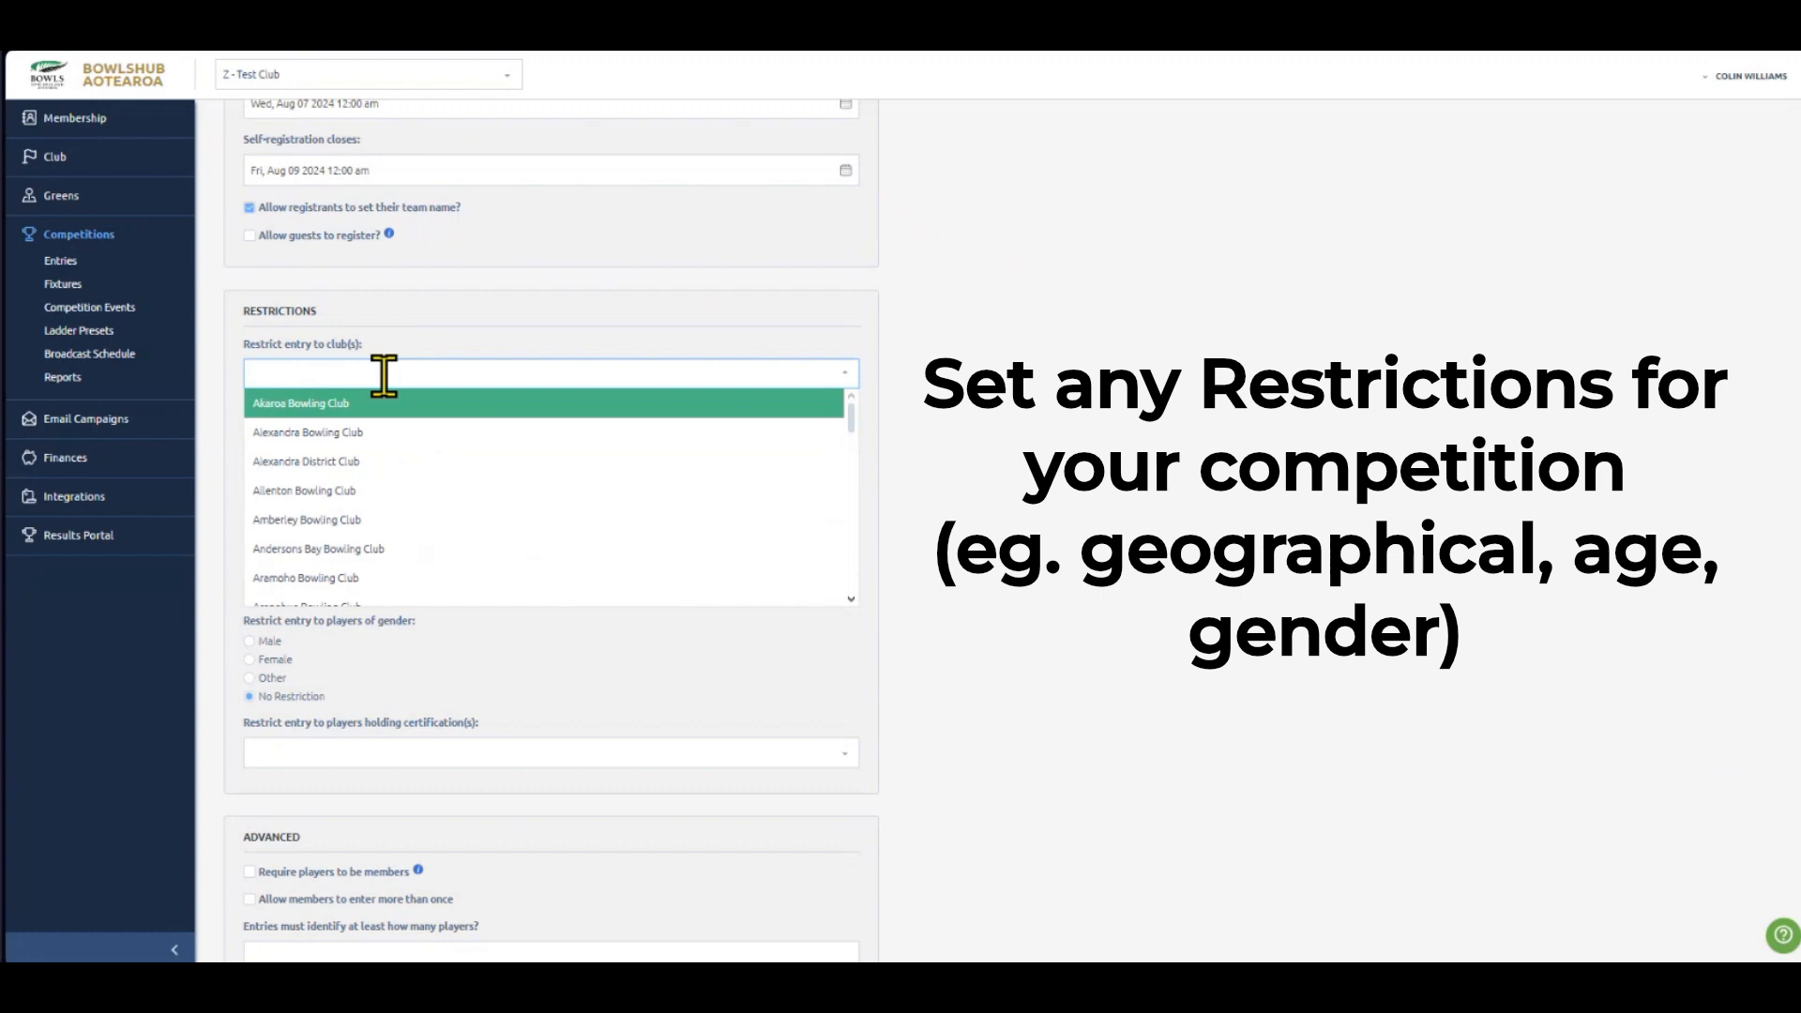
pyautogui.write('Pt C')
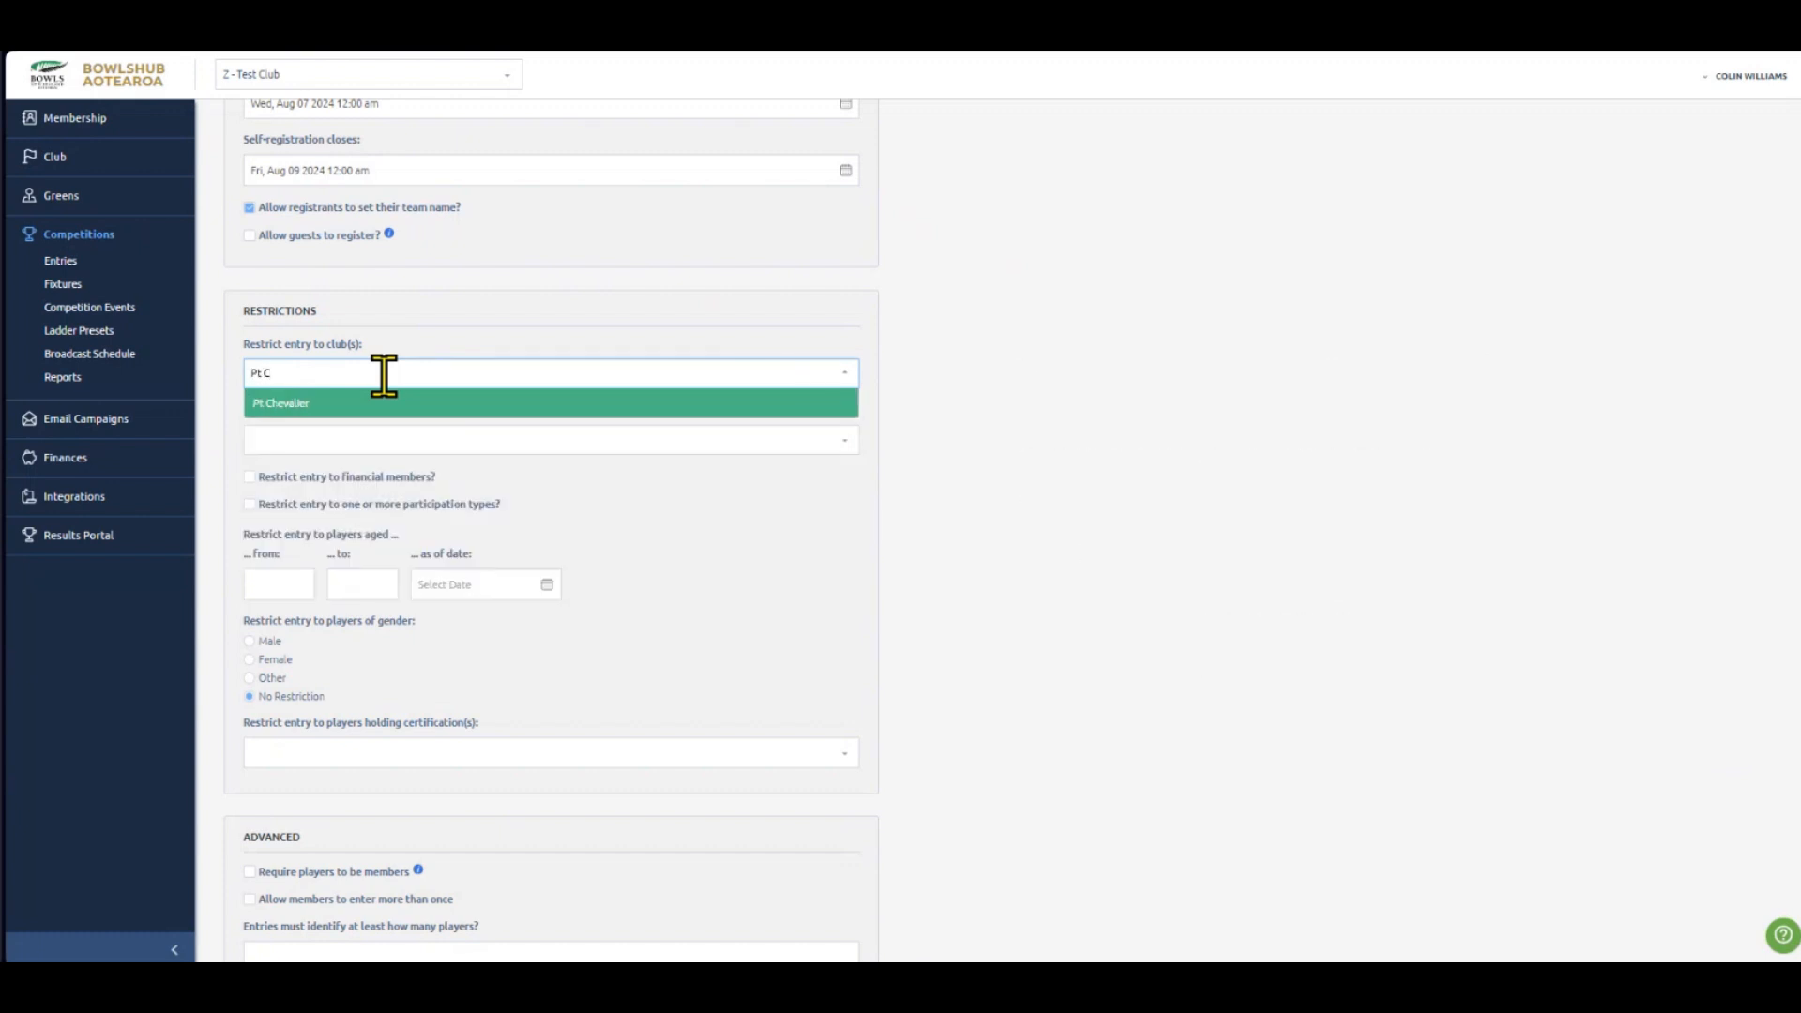
pyautogui.press('Return')
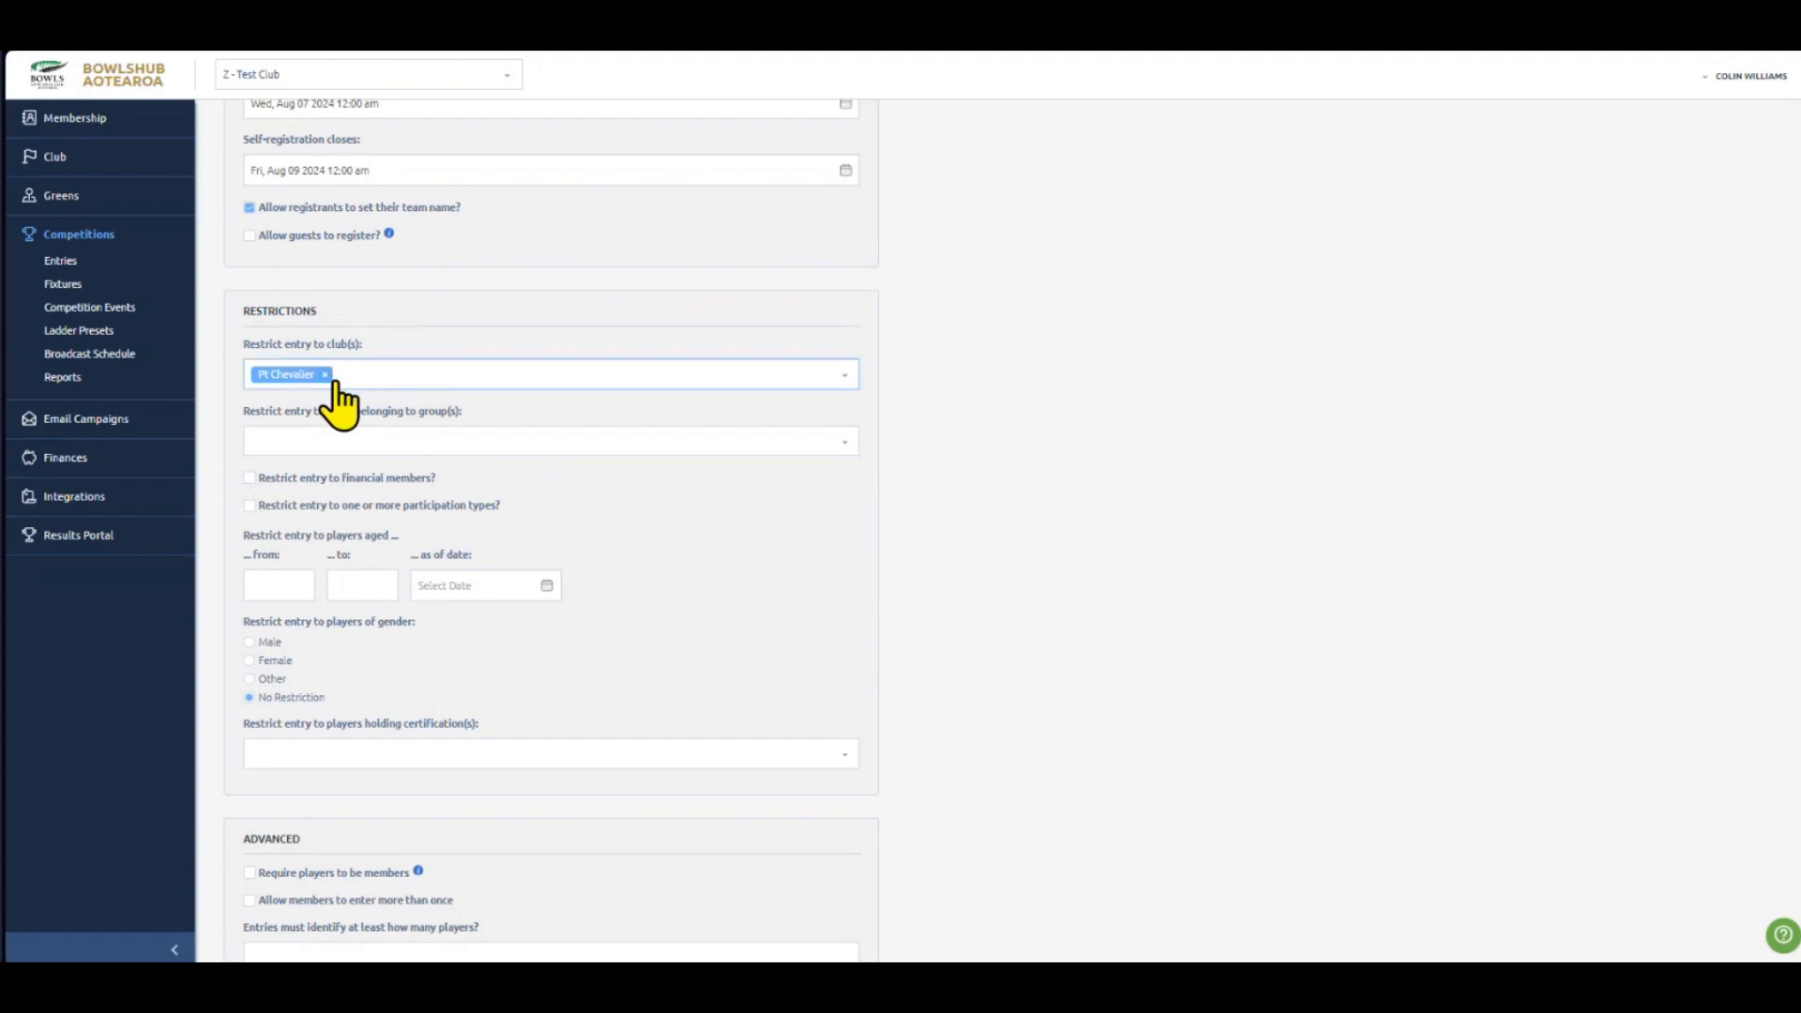
pyautogui.click(395, 376)
pyautogui.click(359, 337)
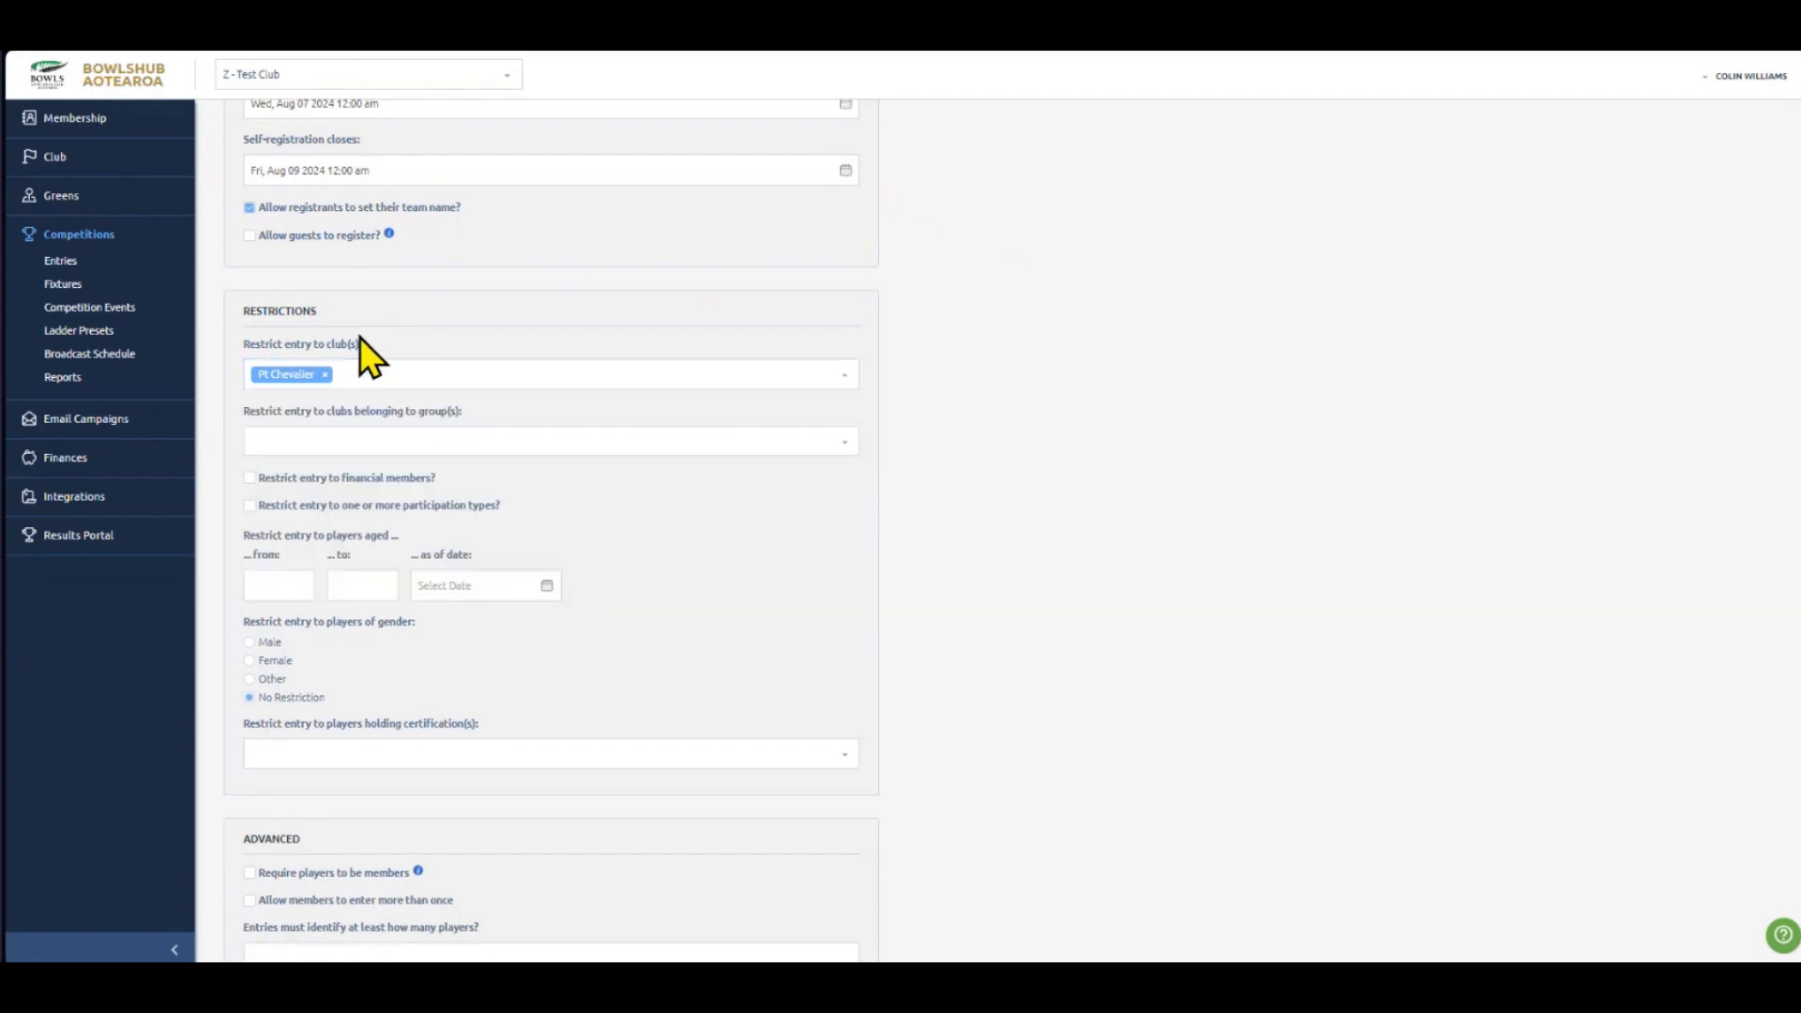
pyautogui.click(324, 374)
# - Try restricting entry to clubs belonging to the Bowls Auckland group, and remove that group
pyautogui.click(385, 413)
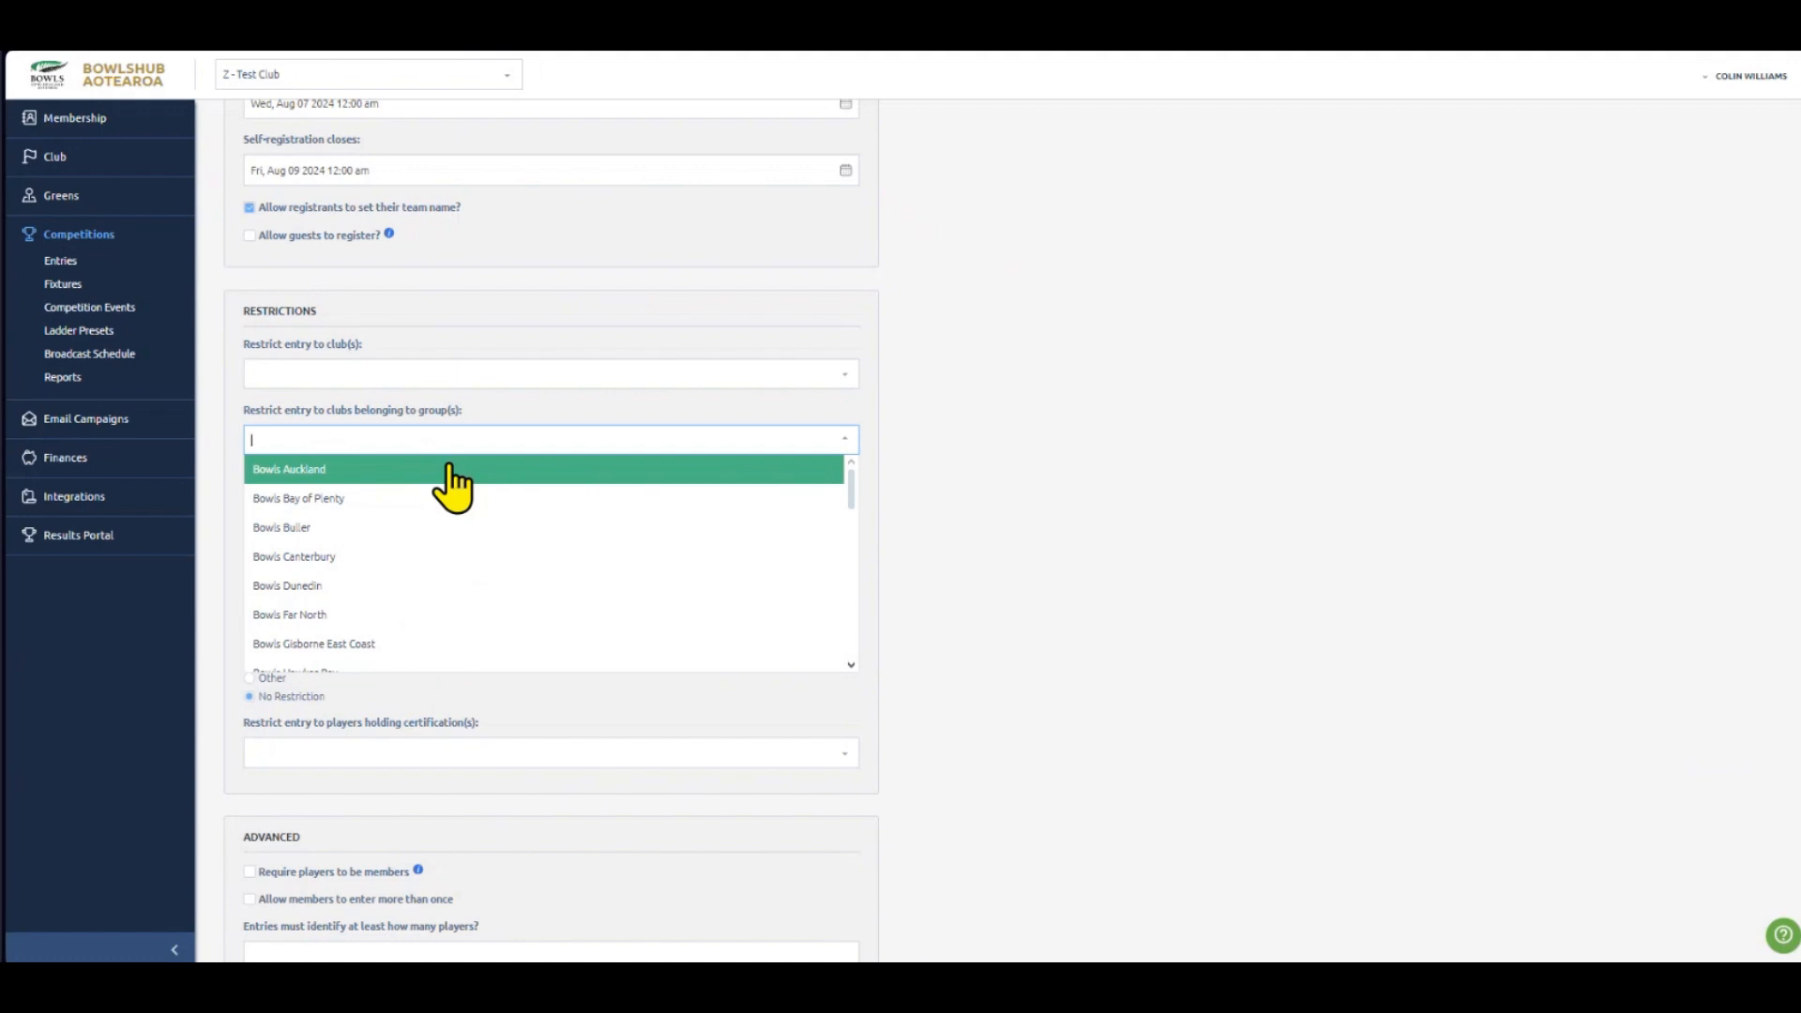
pyautogui.click(365, 469)
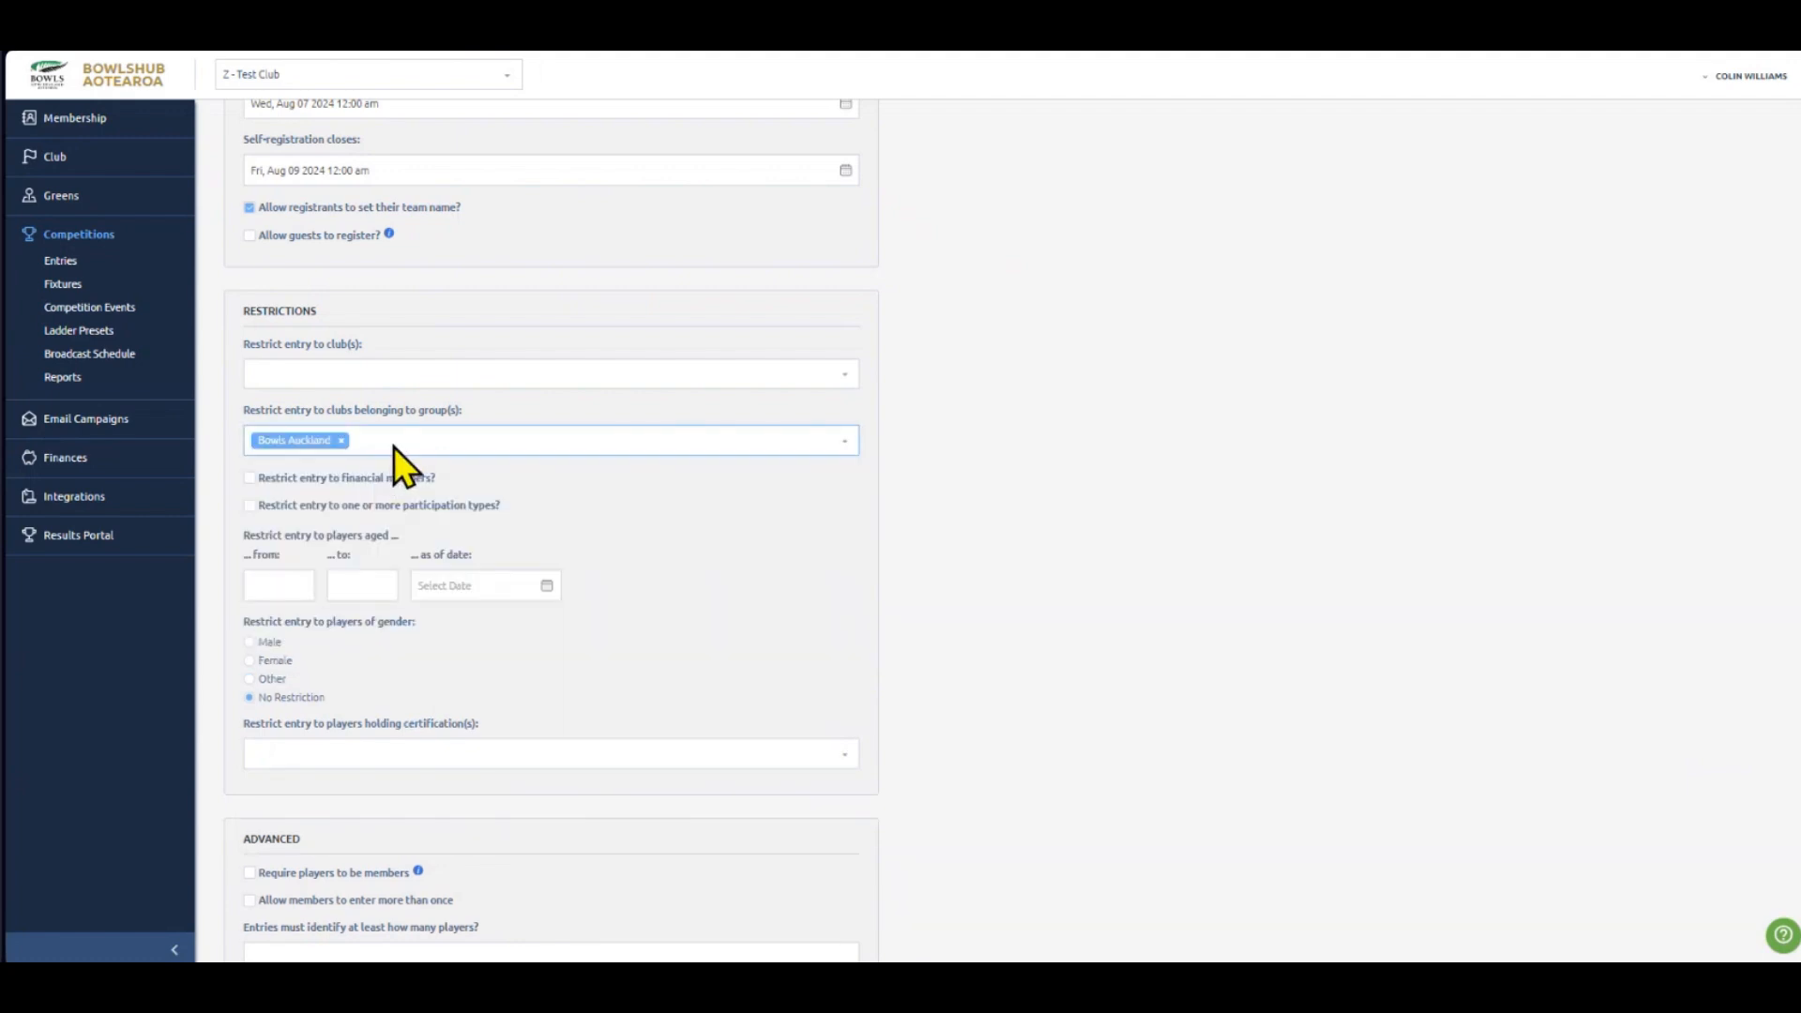
pyautogui.click(341, 441)
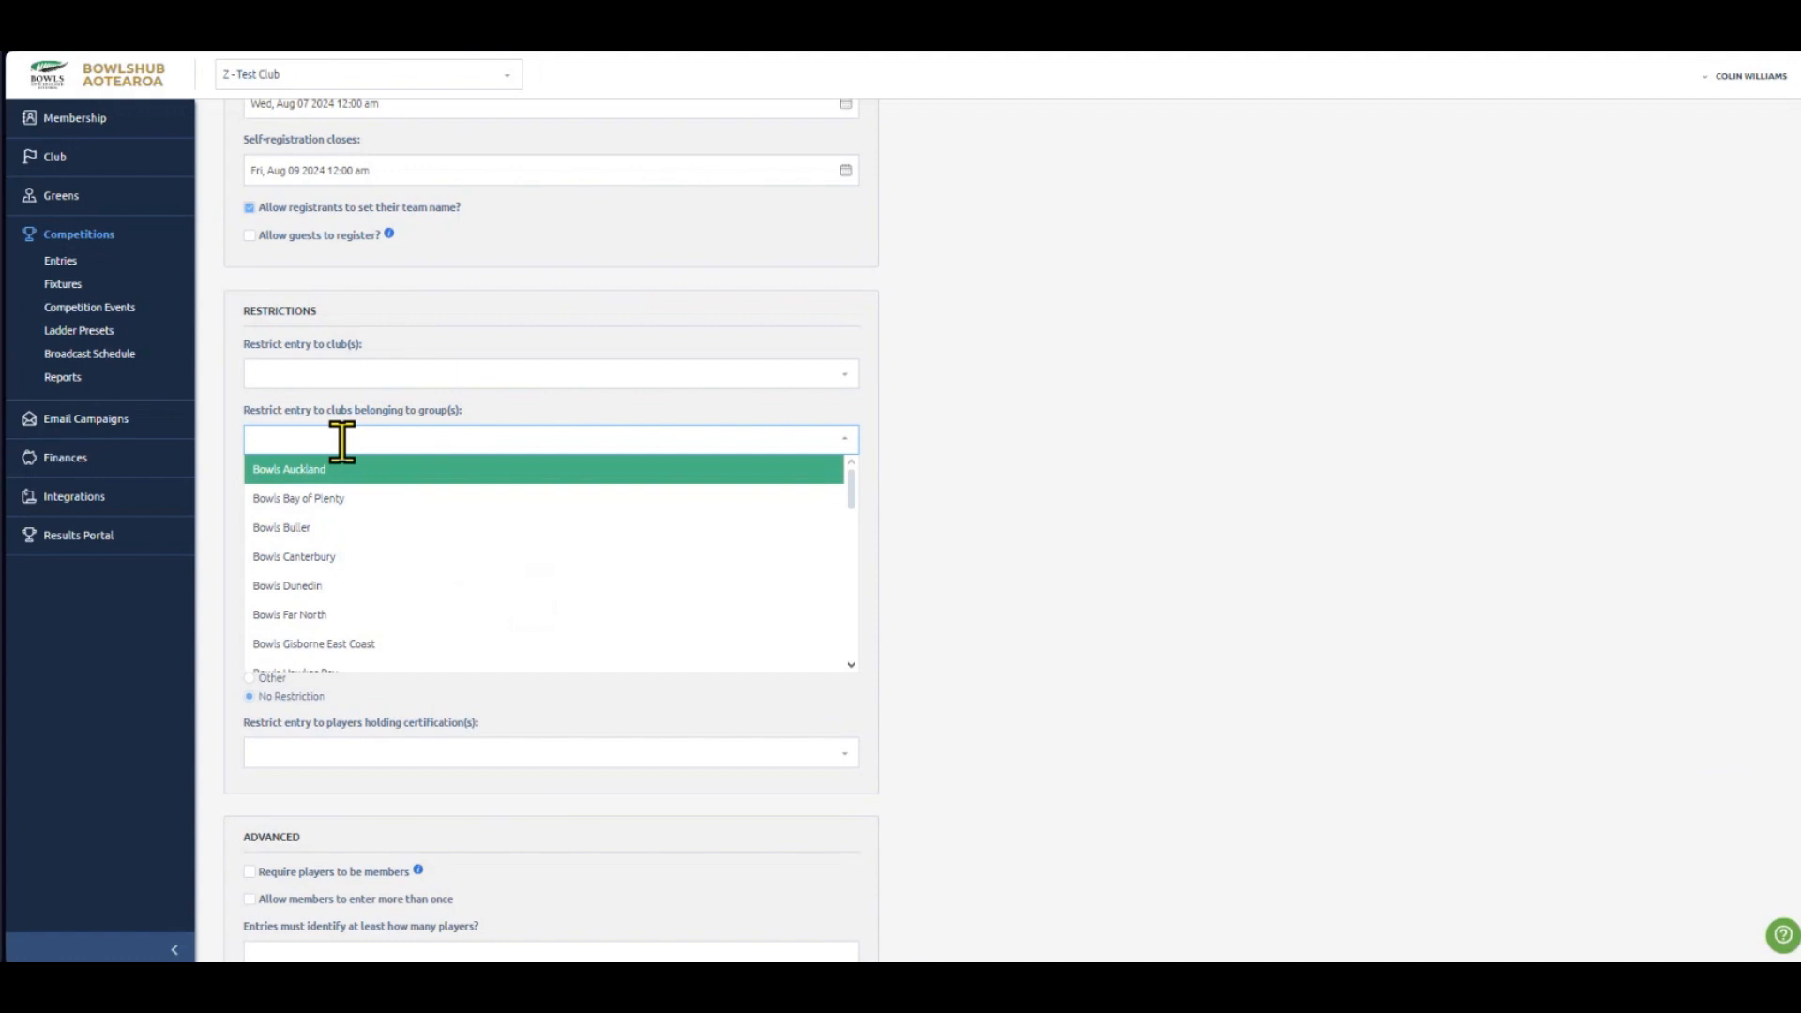
# - Try restricting entry to clubs belonging to the Bowls South Canterbury group, and clear the group restriction
pyautogui.write('South')
pyautogui.press('Return')
pyautogui.press('Escape')
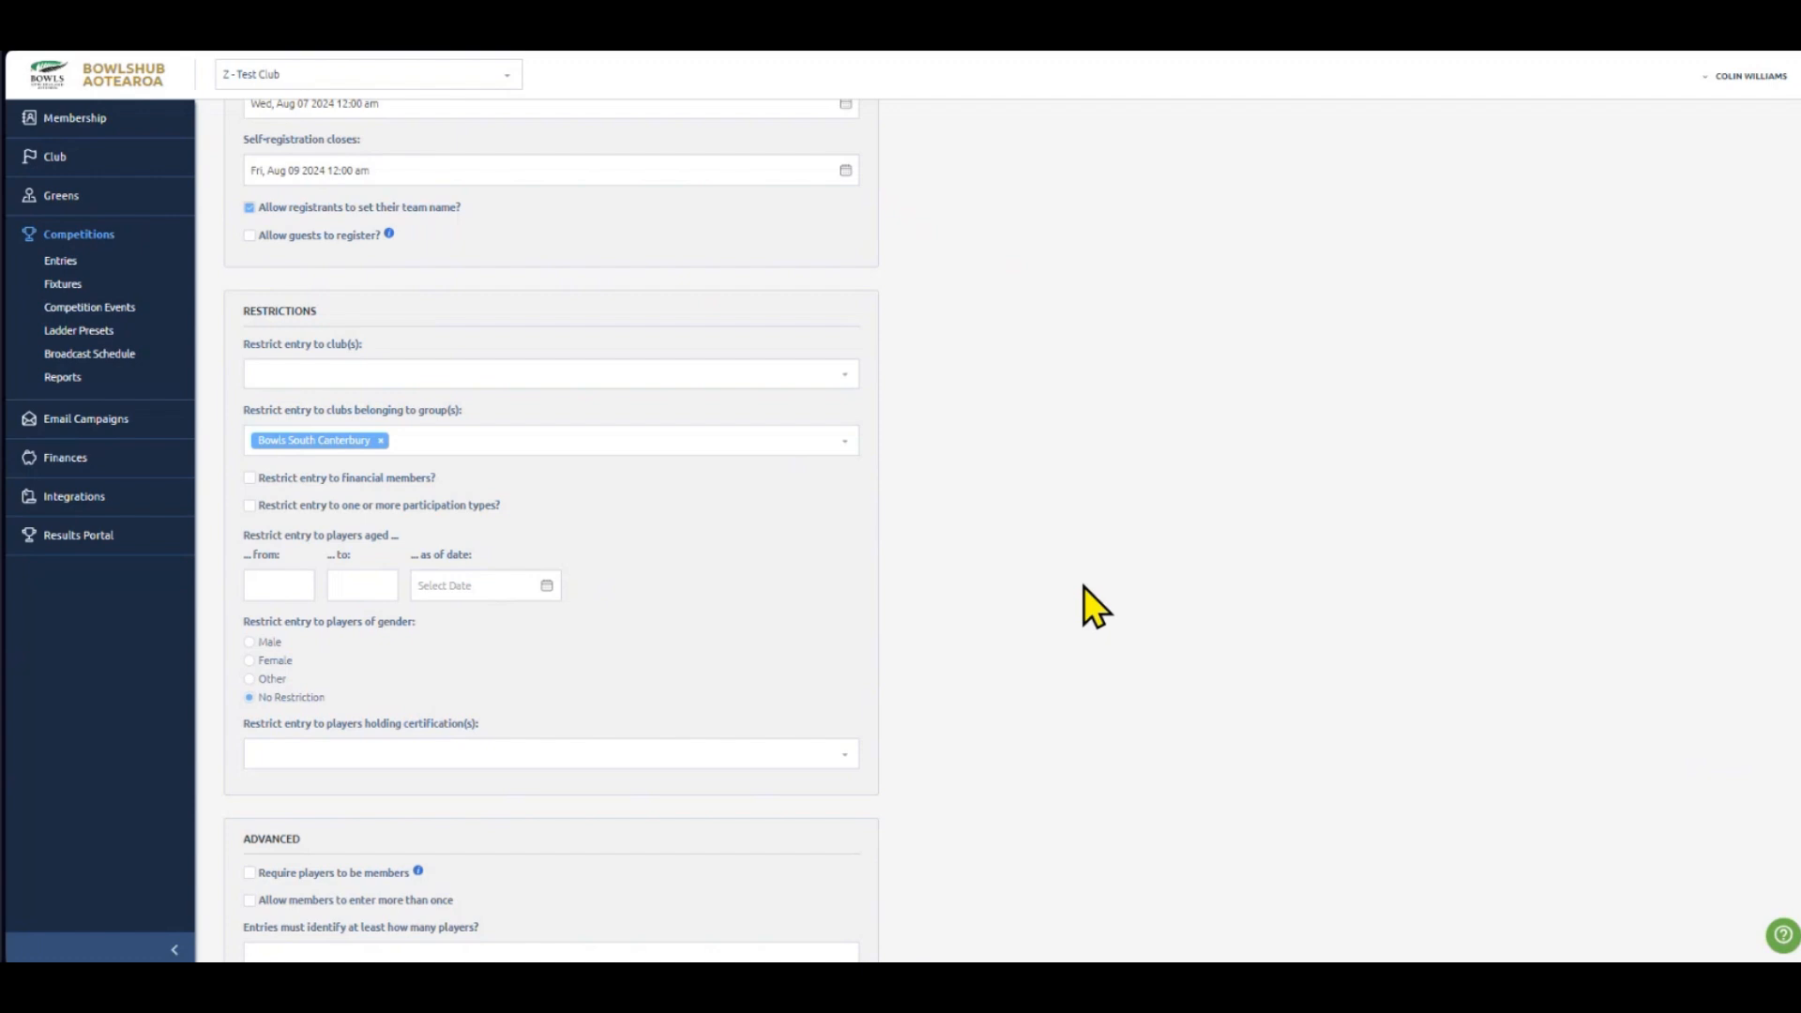
pyautogui.click(381, 441)
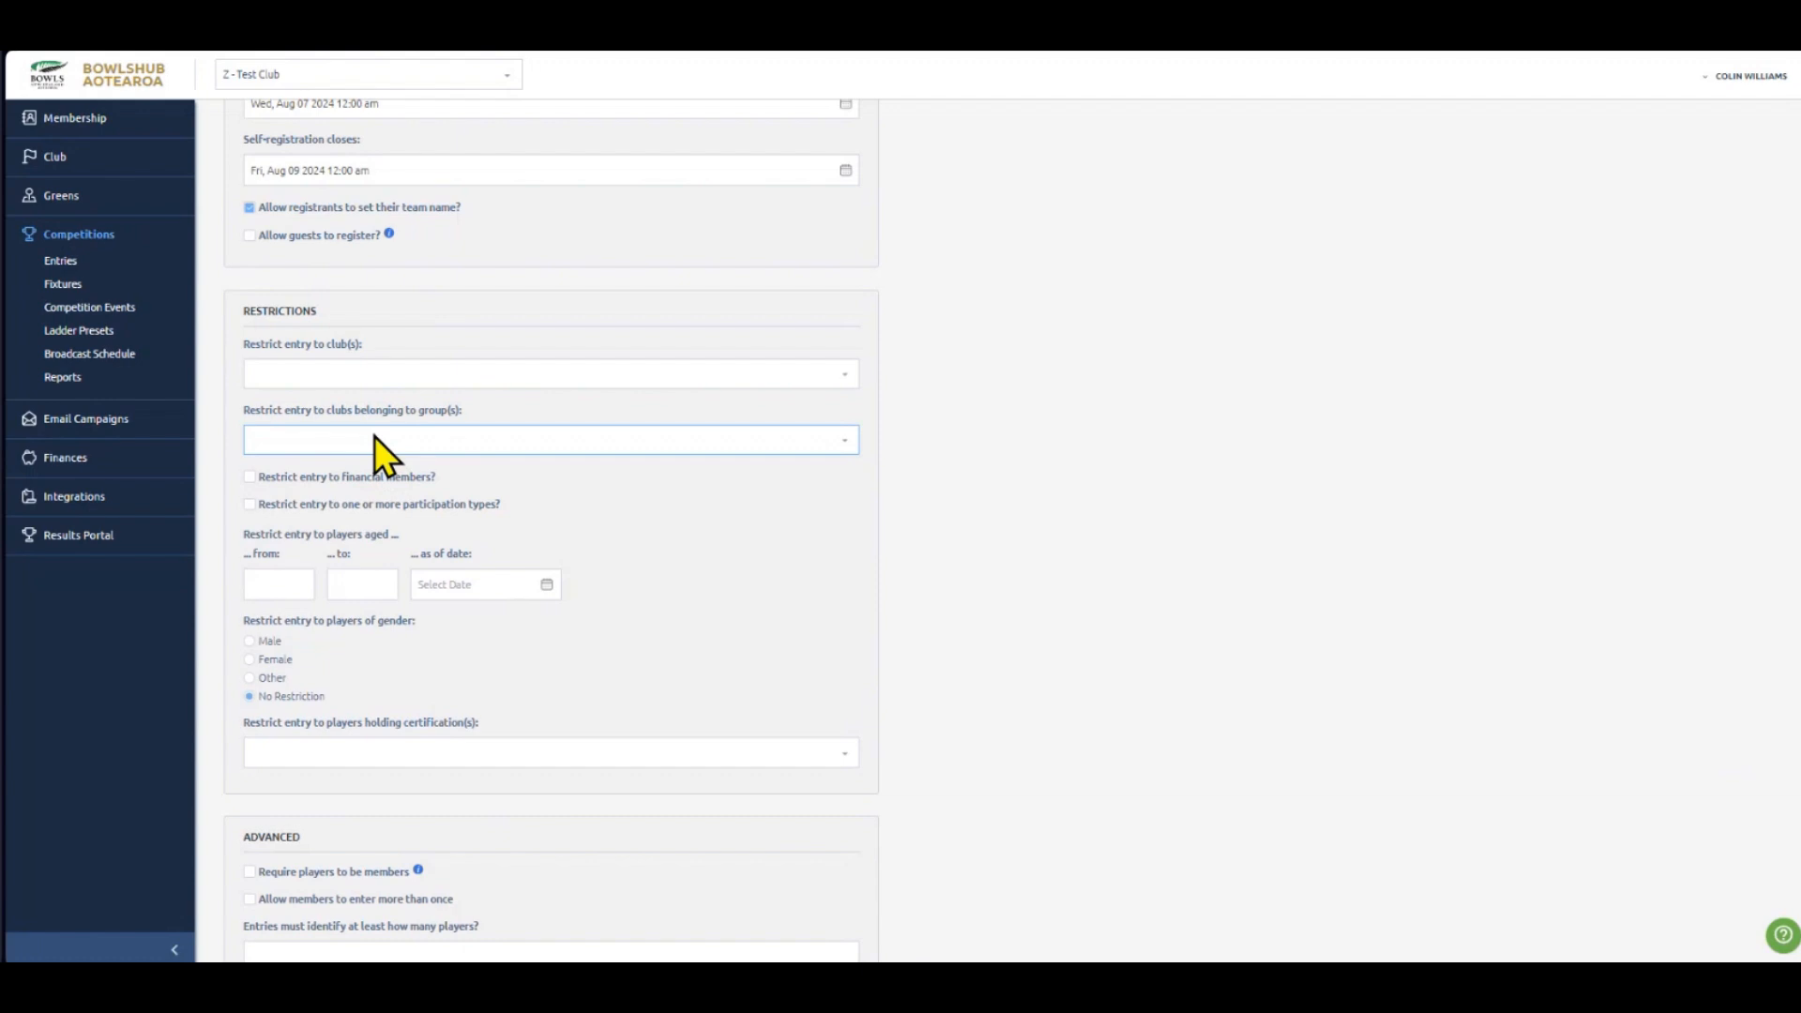
pyautogui.click(381, 436)
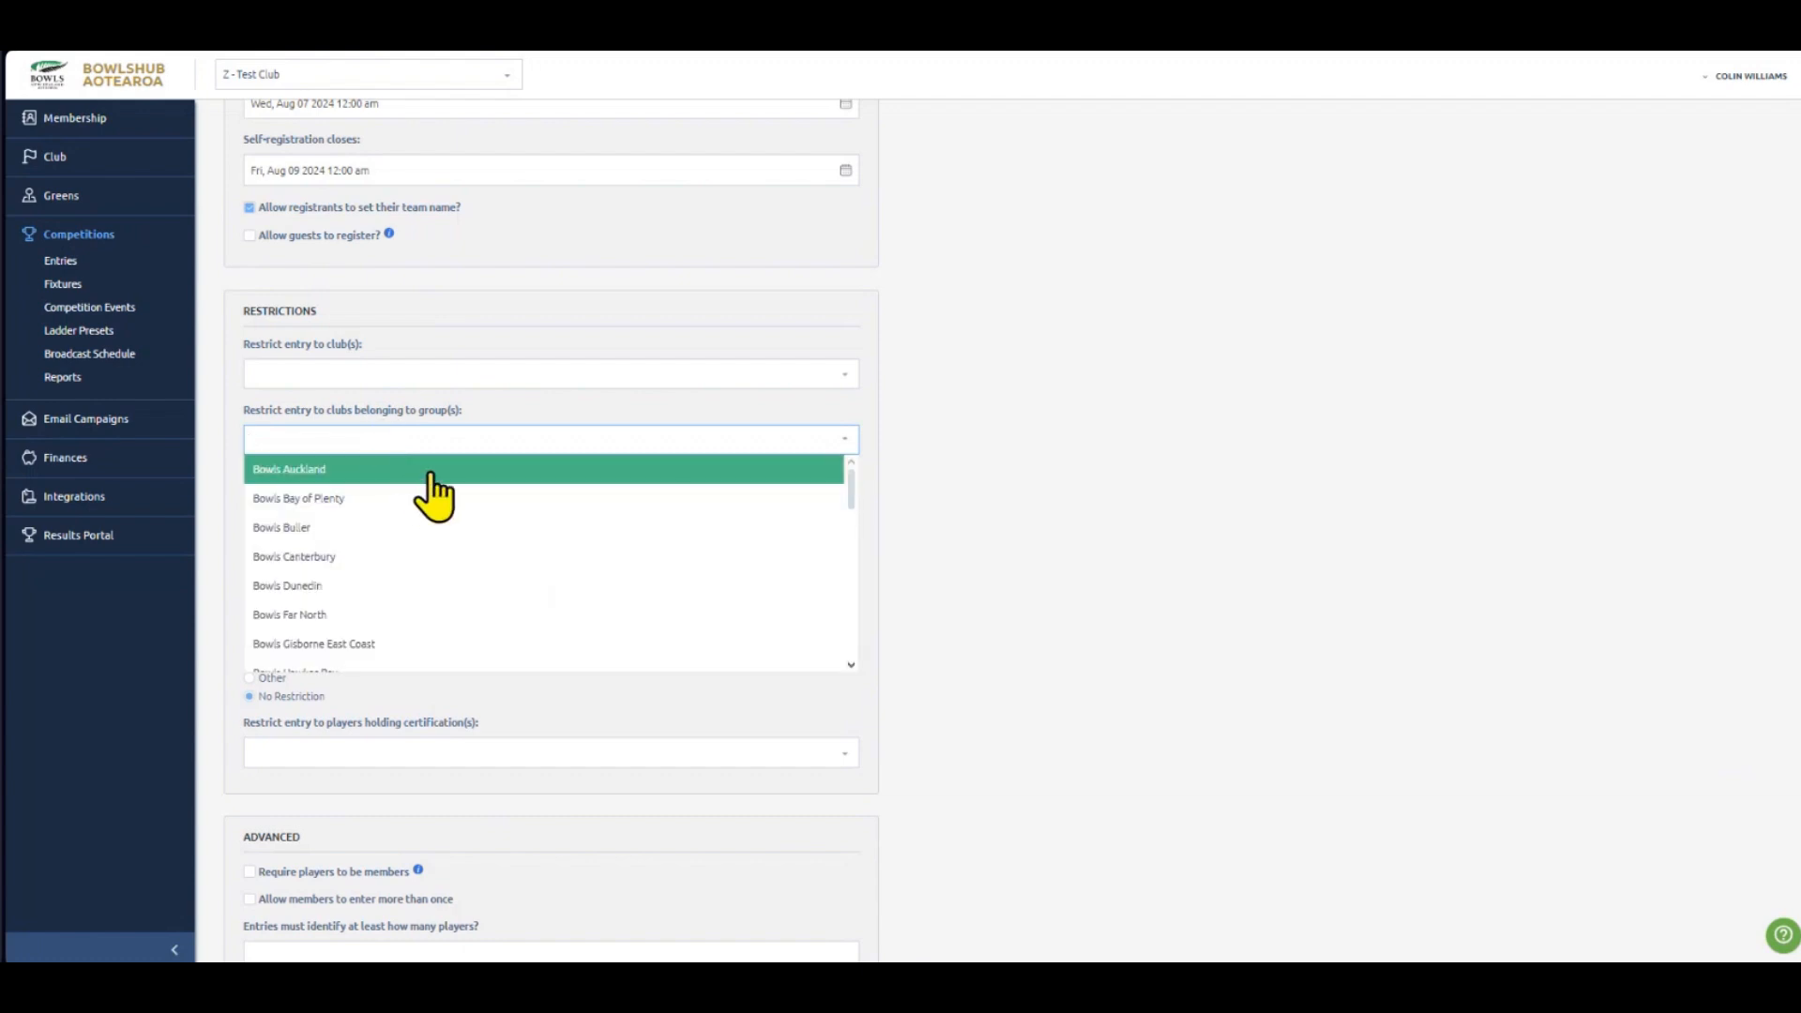
pyautogui.click(1026, 505)
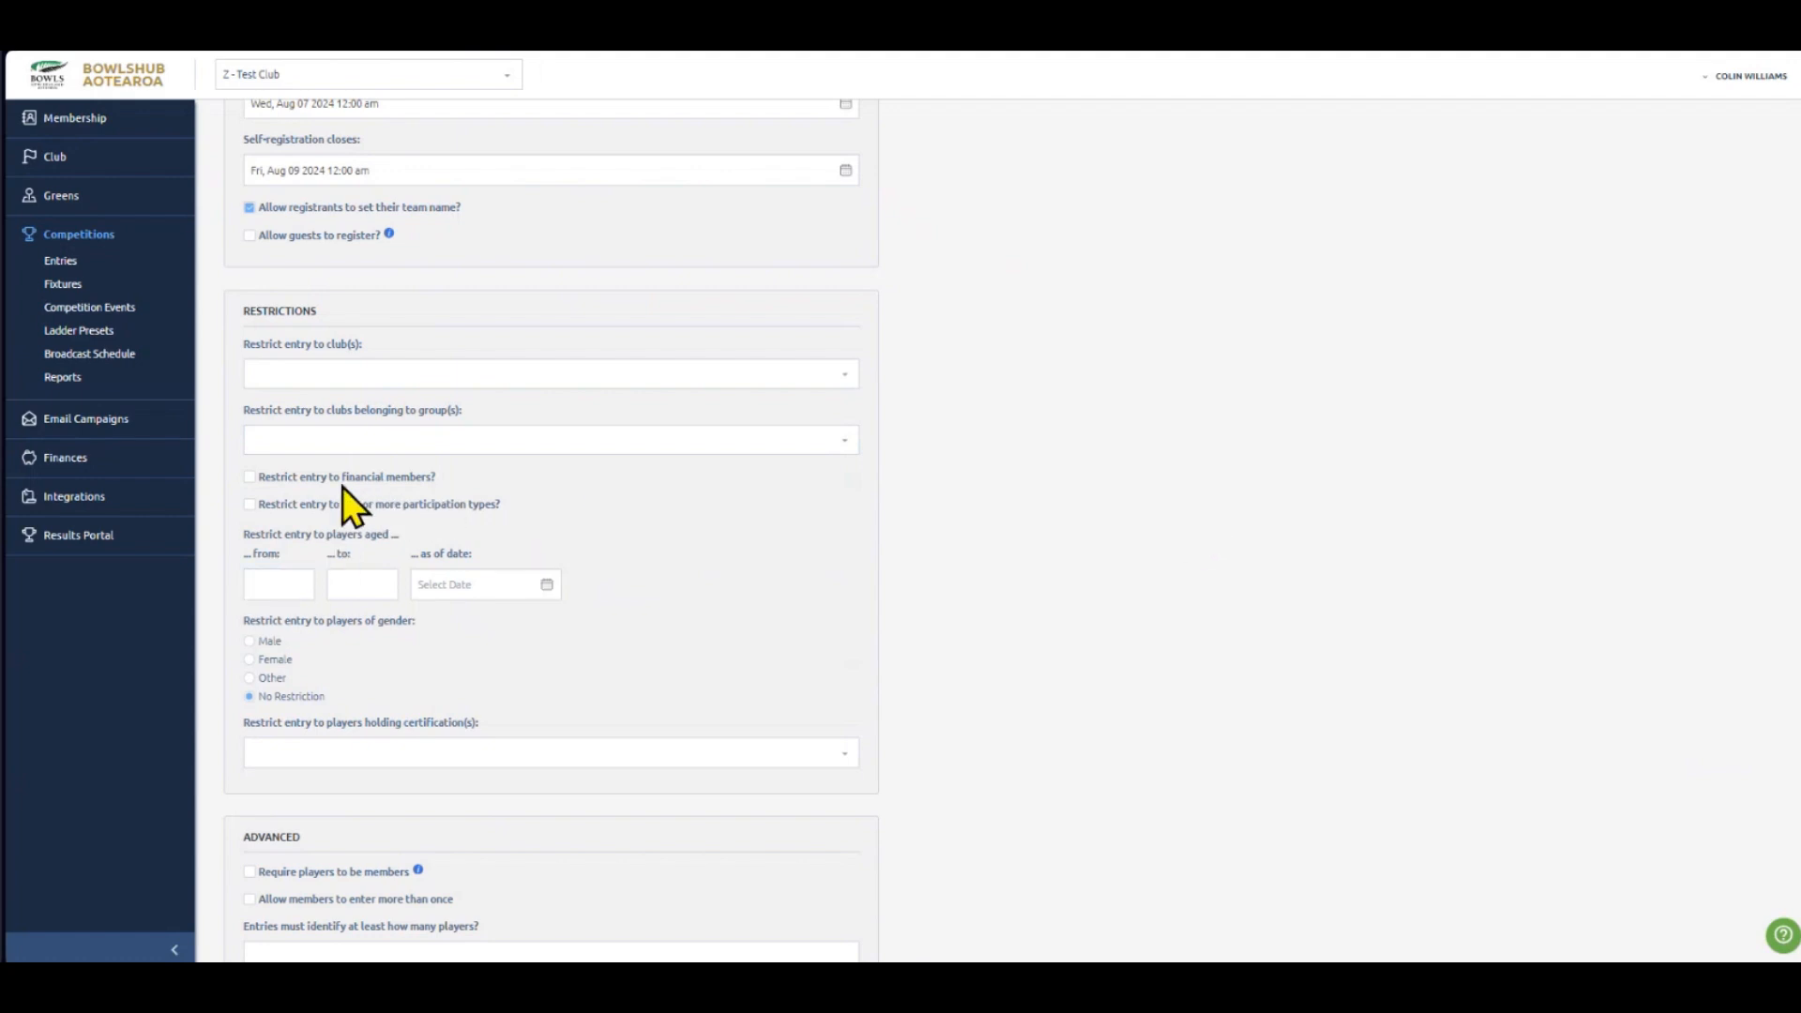
# - Restrict entry to players aged from 1 to 20
pyautogui.click(311, 572)
pyautogui.click(275, 588)
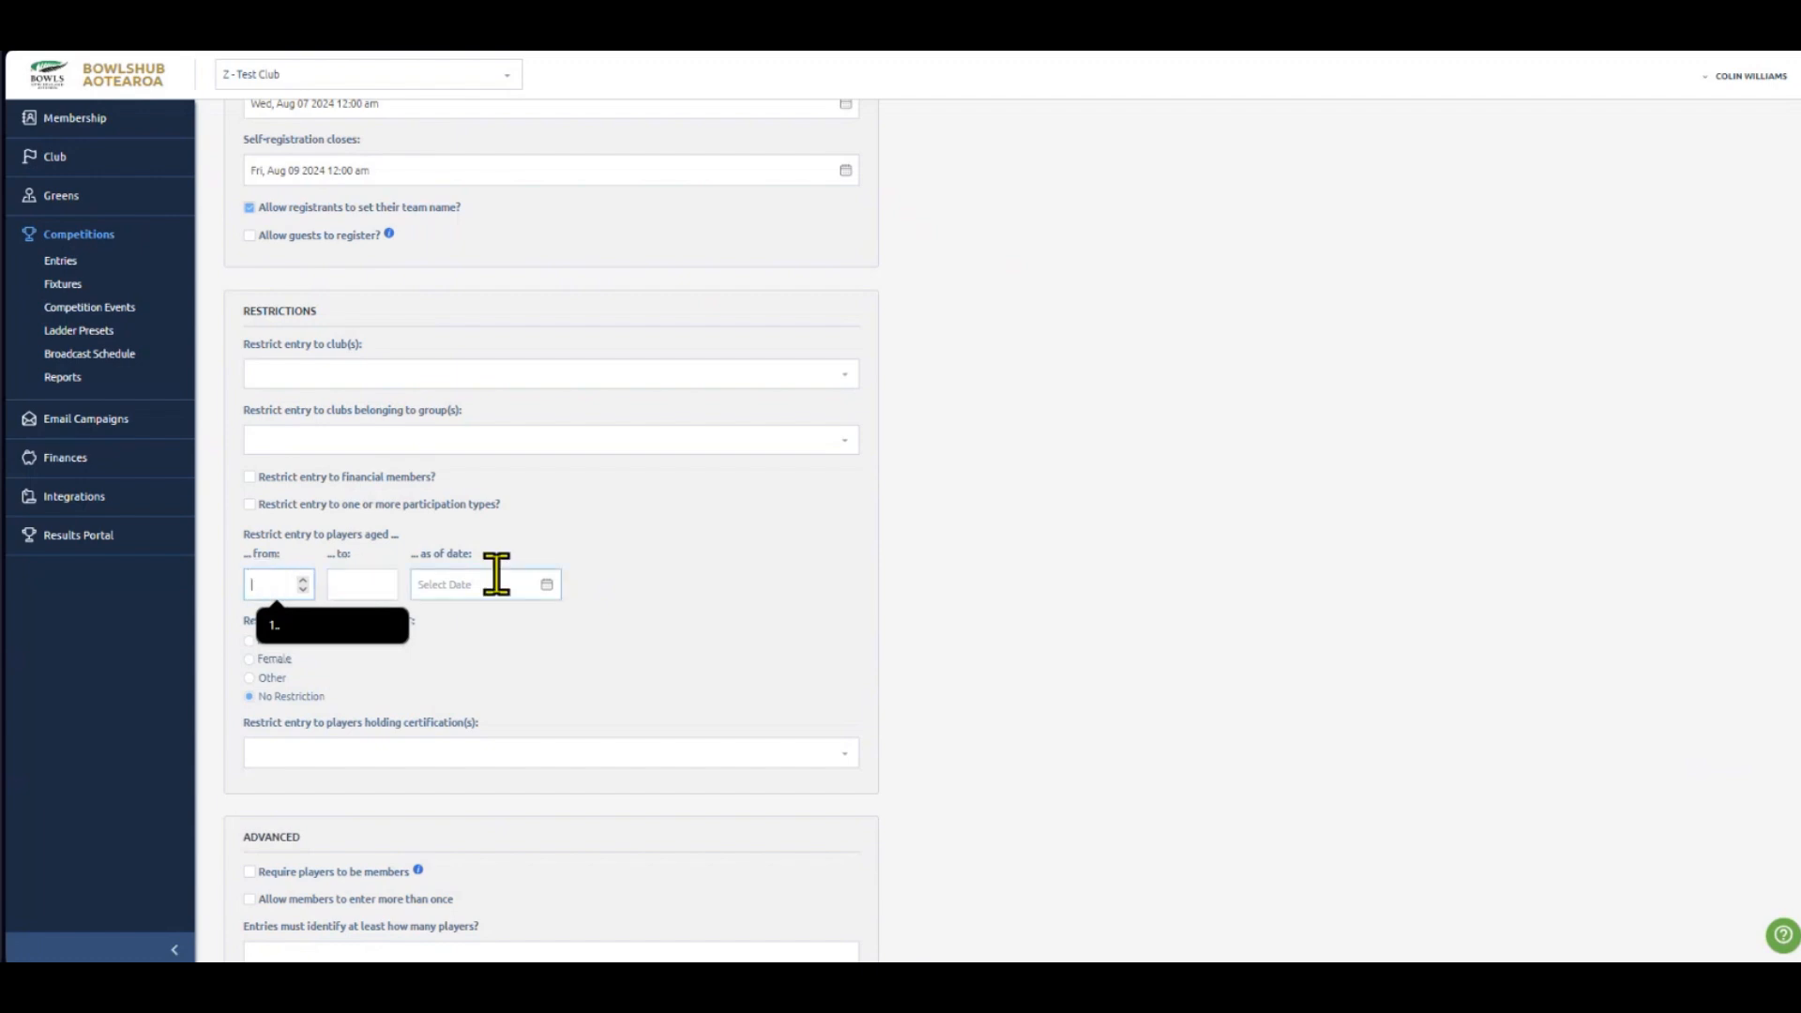
pyautogui.write('1')
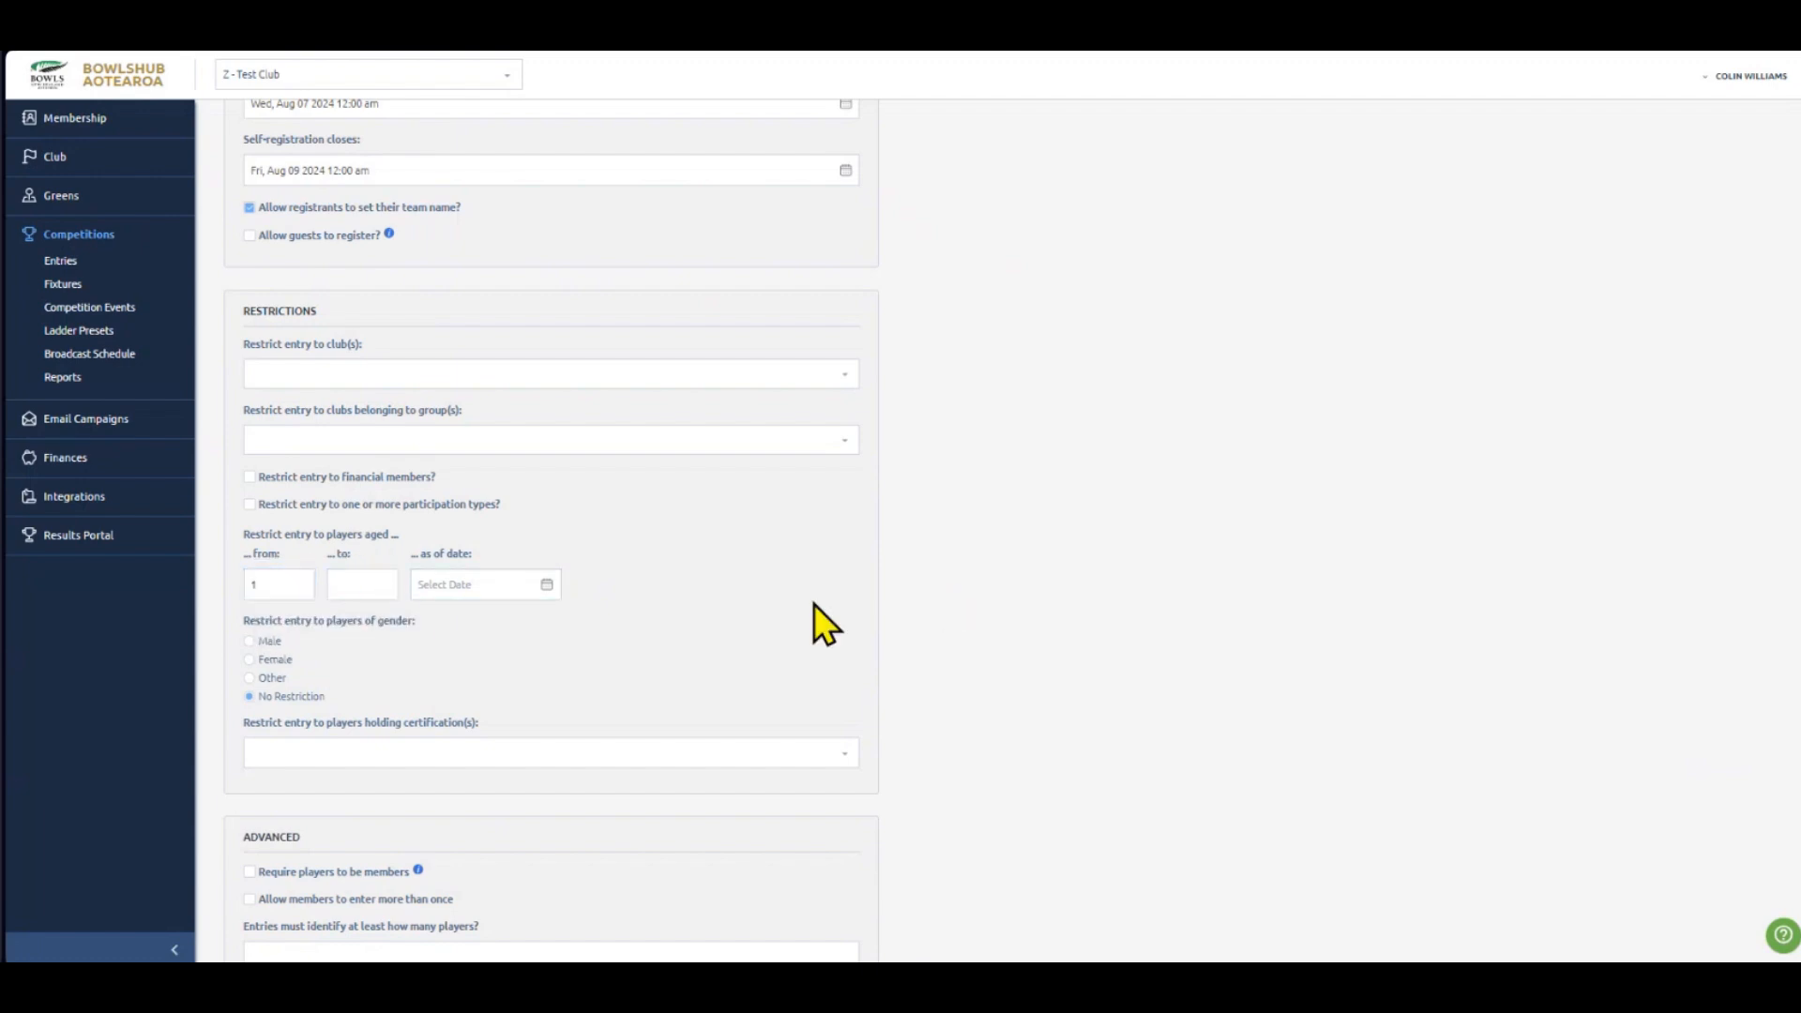
pyautogui.click(343, 583)
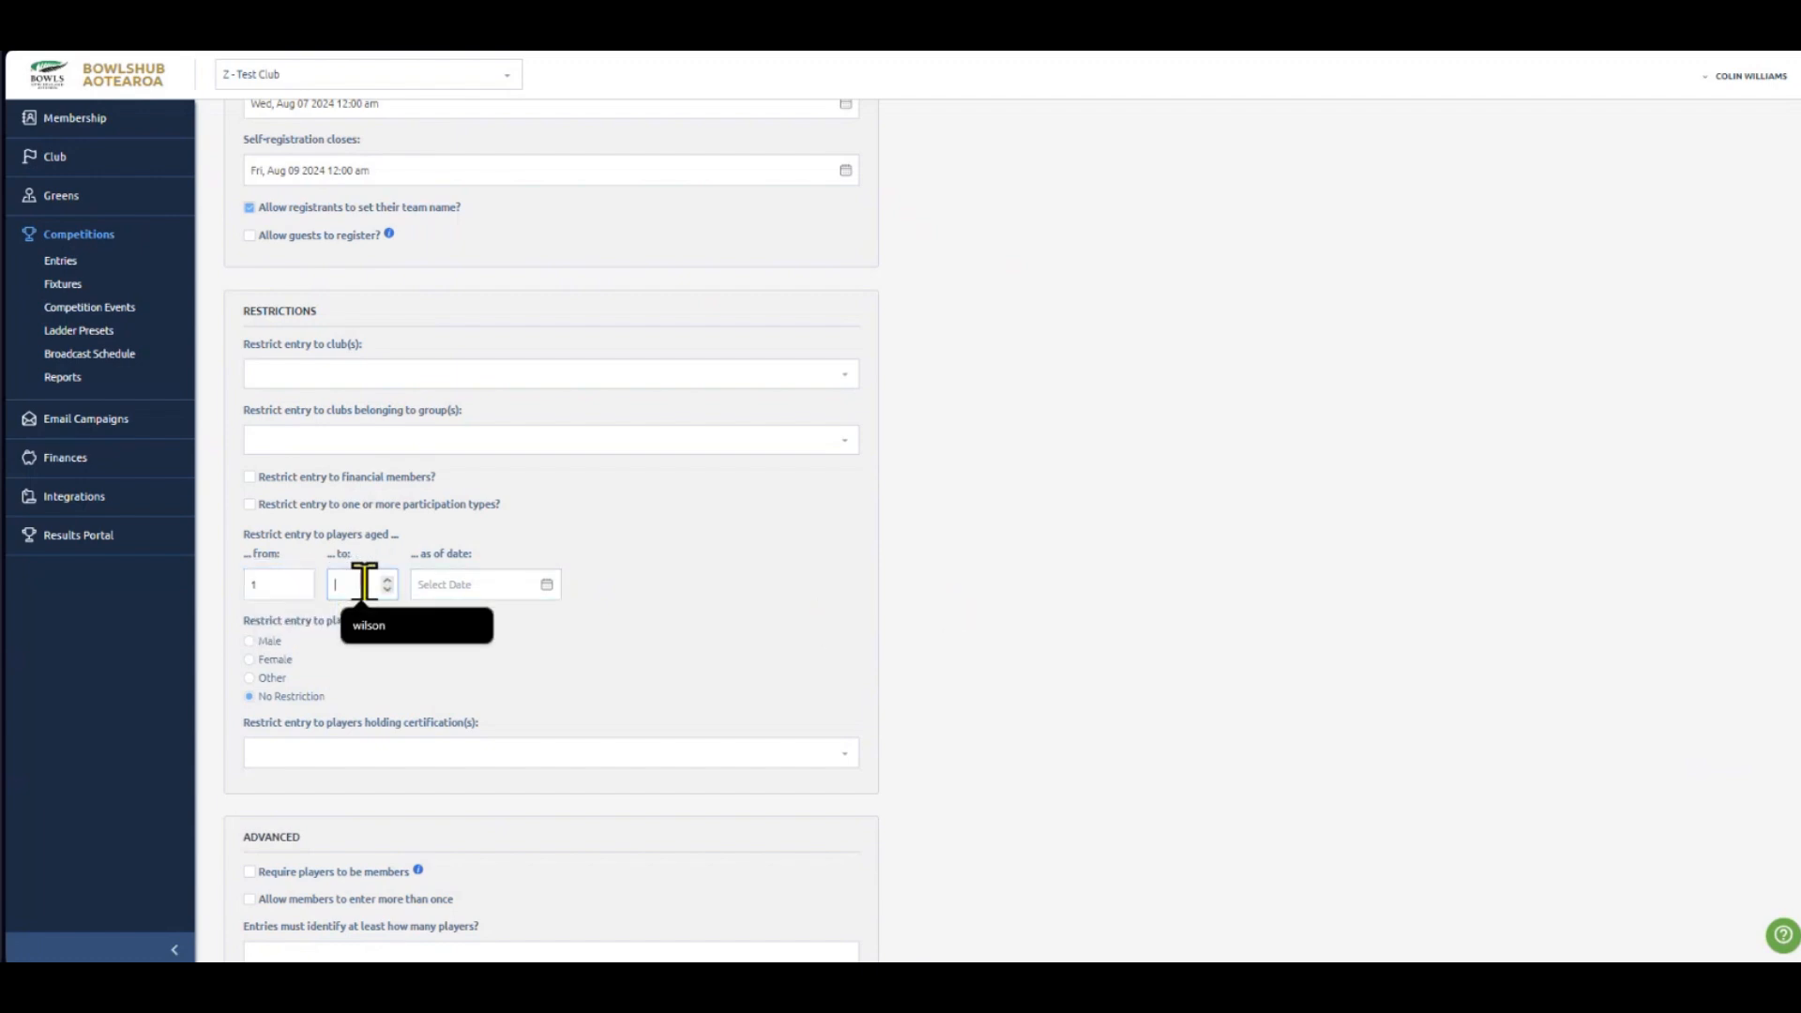
pyautogui.write('20')
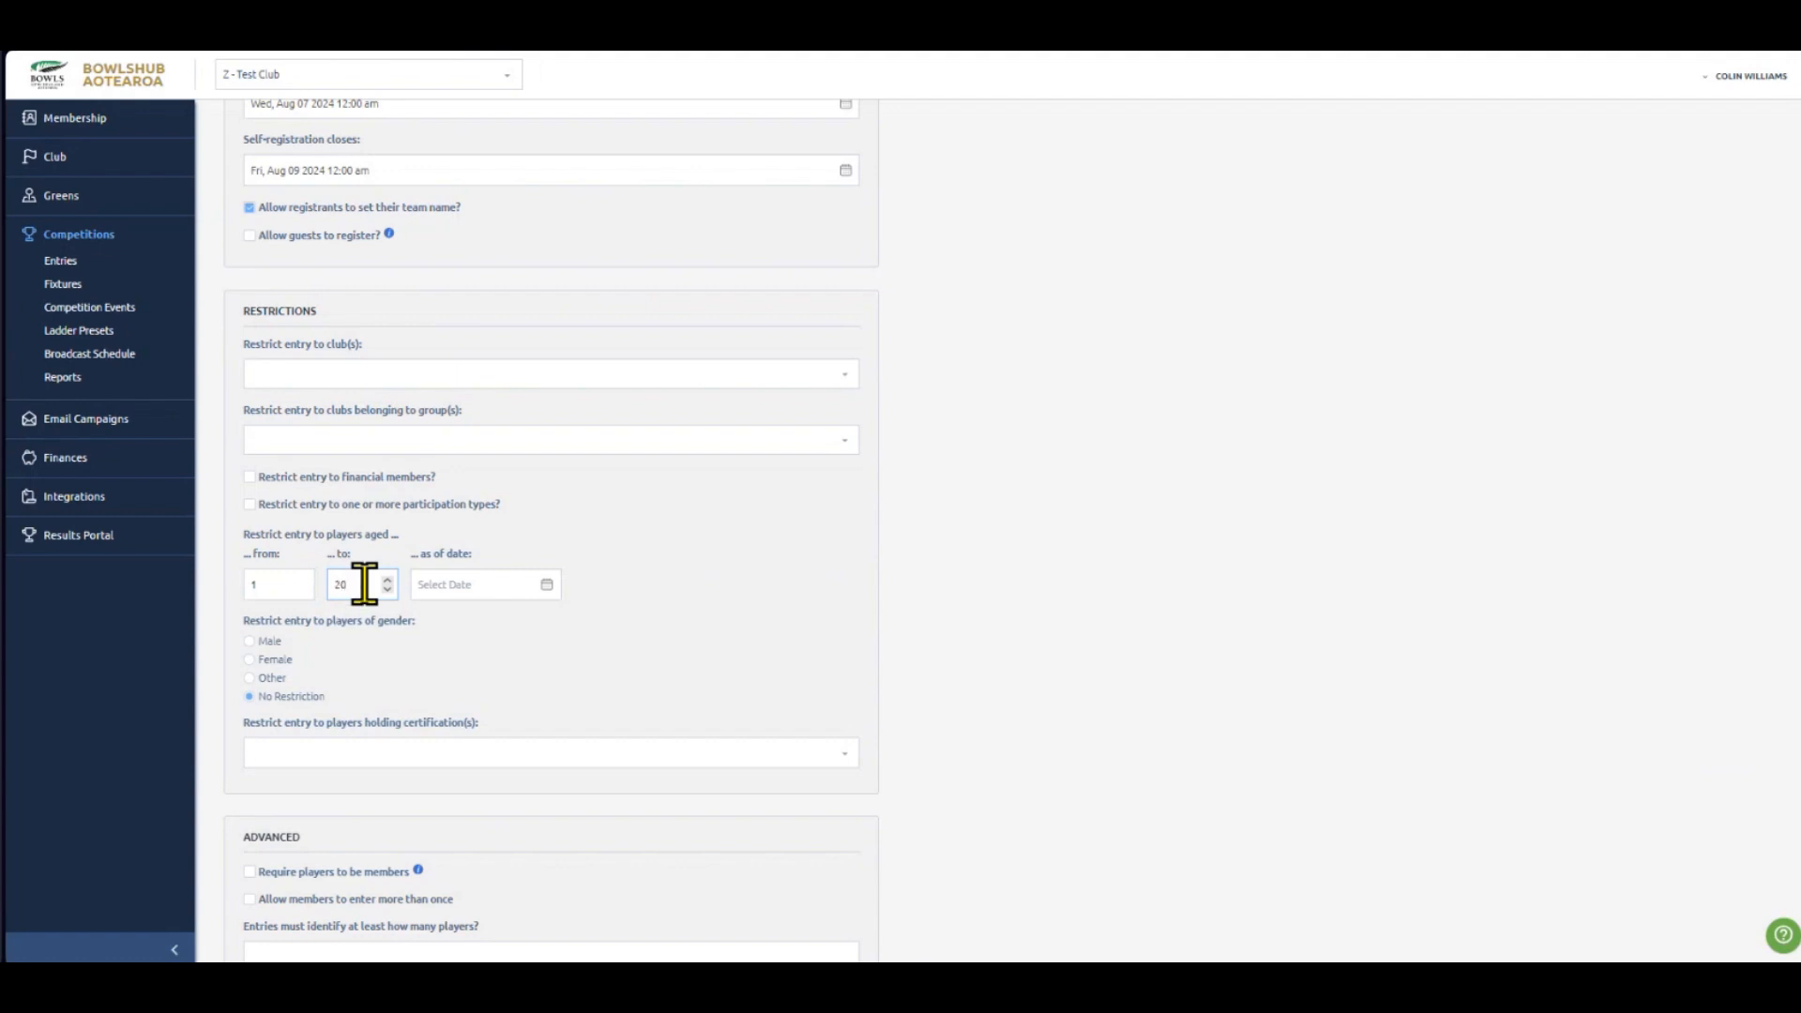
pyautogui.click(1100, 612)
# - Require players to be members in the advanced entry settings
pyautogui.scroll(-1, 291, 522)
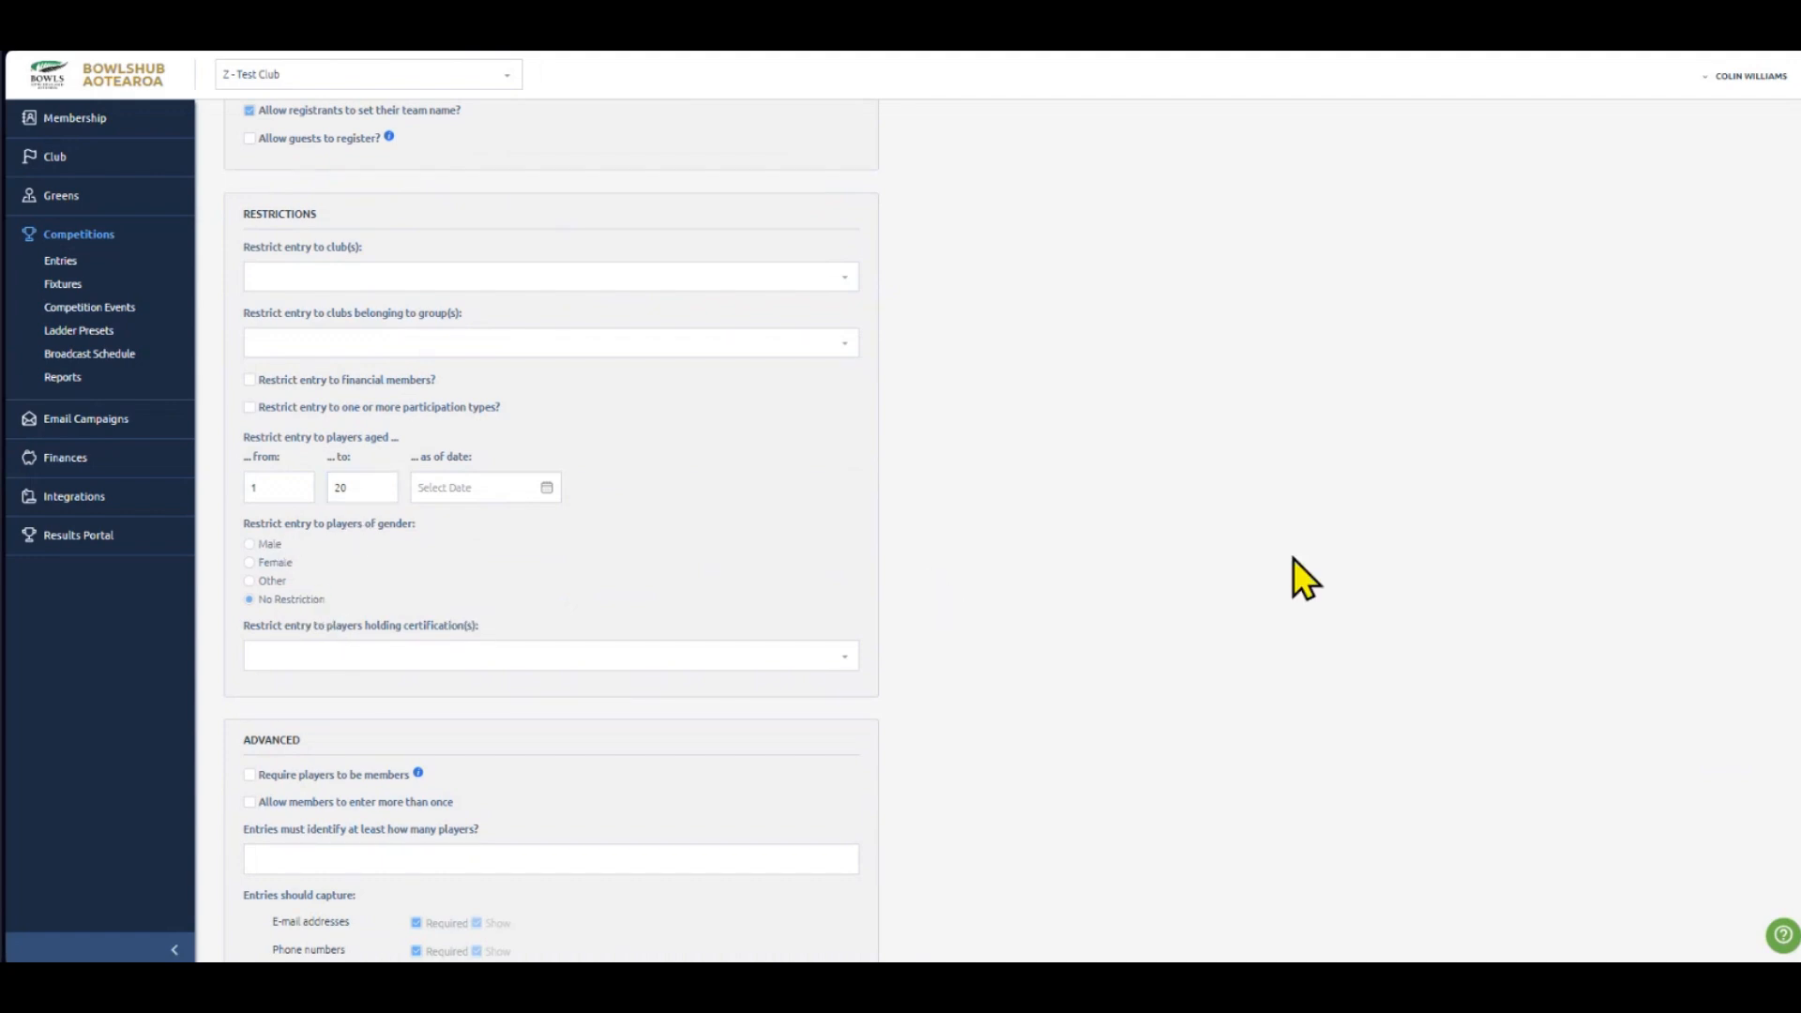
pyautogui.scroll(-1, 1238, 600)
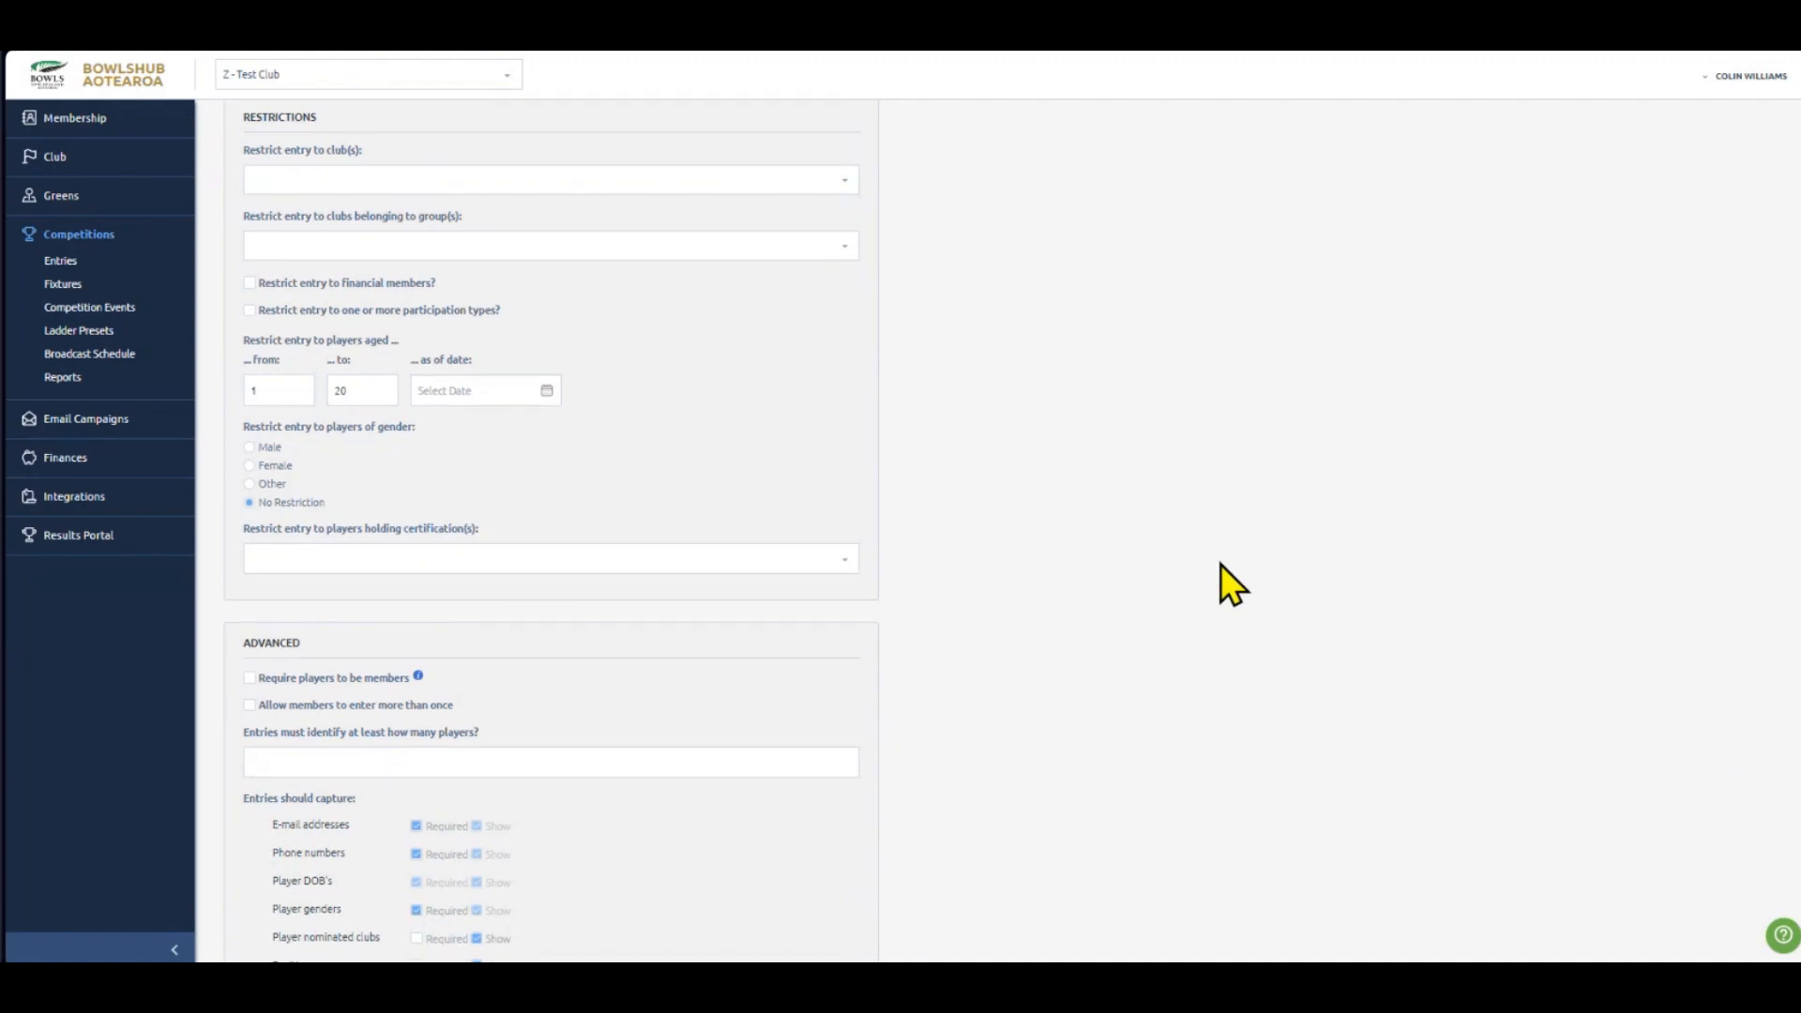
pyautogui.scroll(-1, 1212, 524)
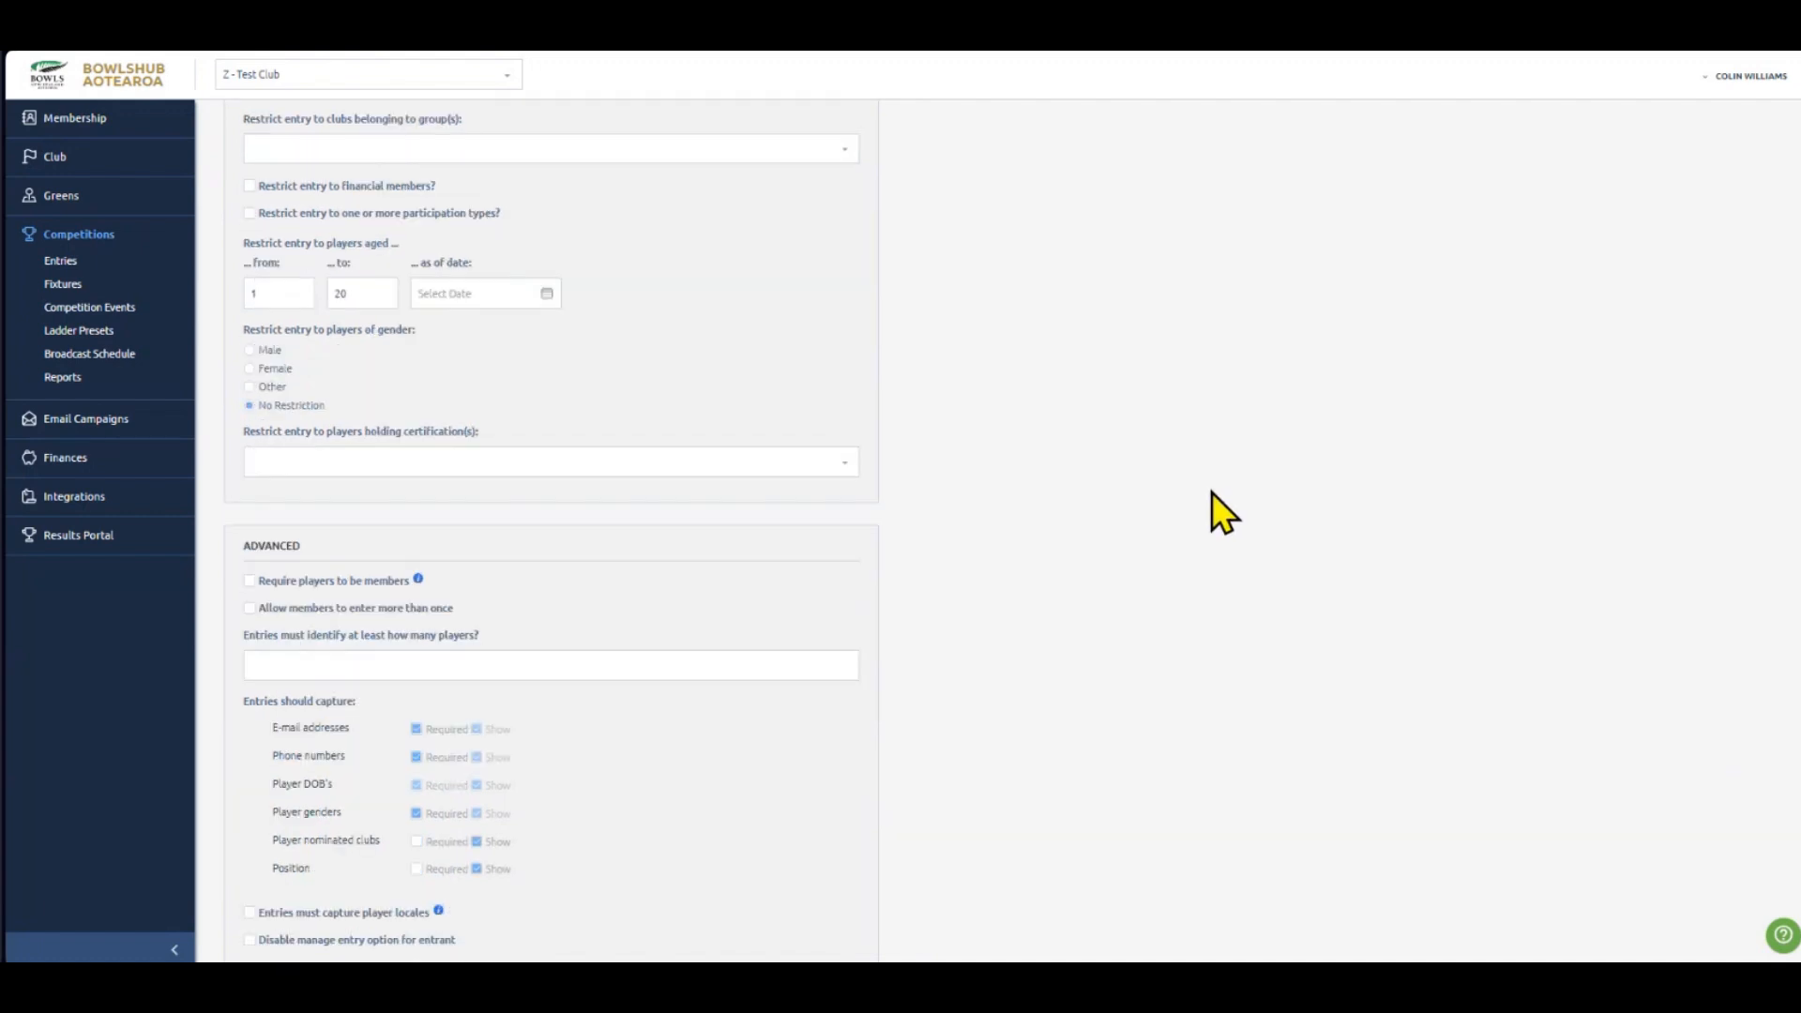
pyautogui.scroll(-3, 1179, 525)
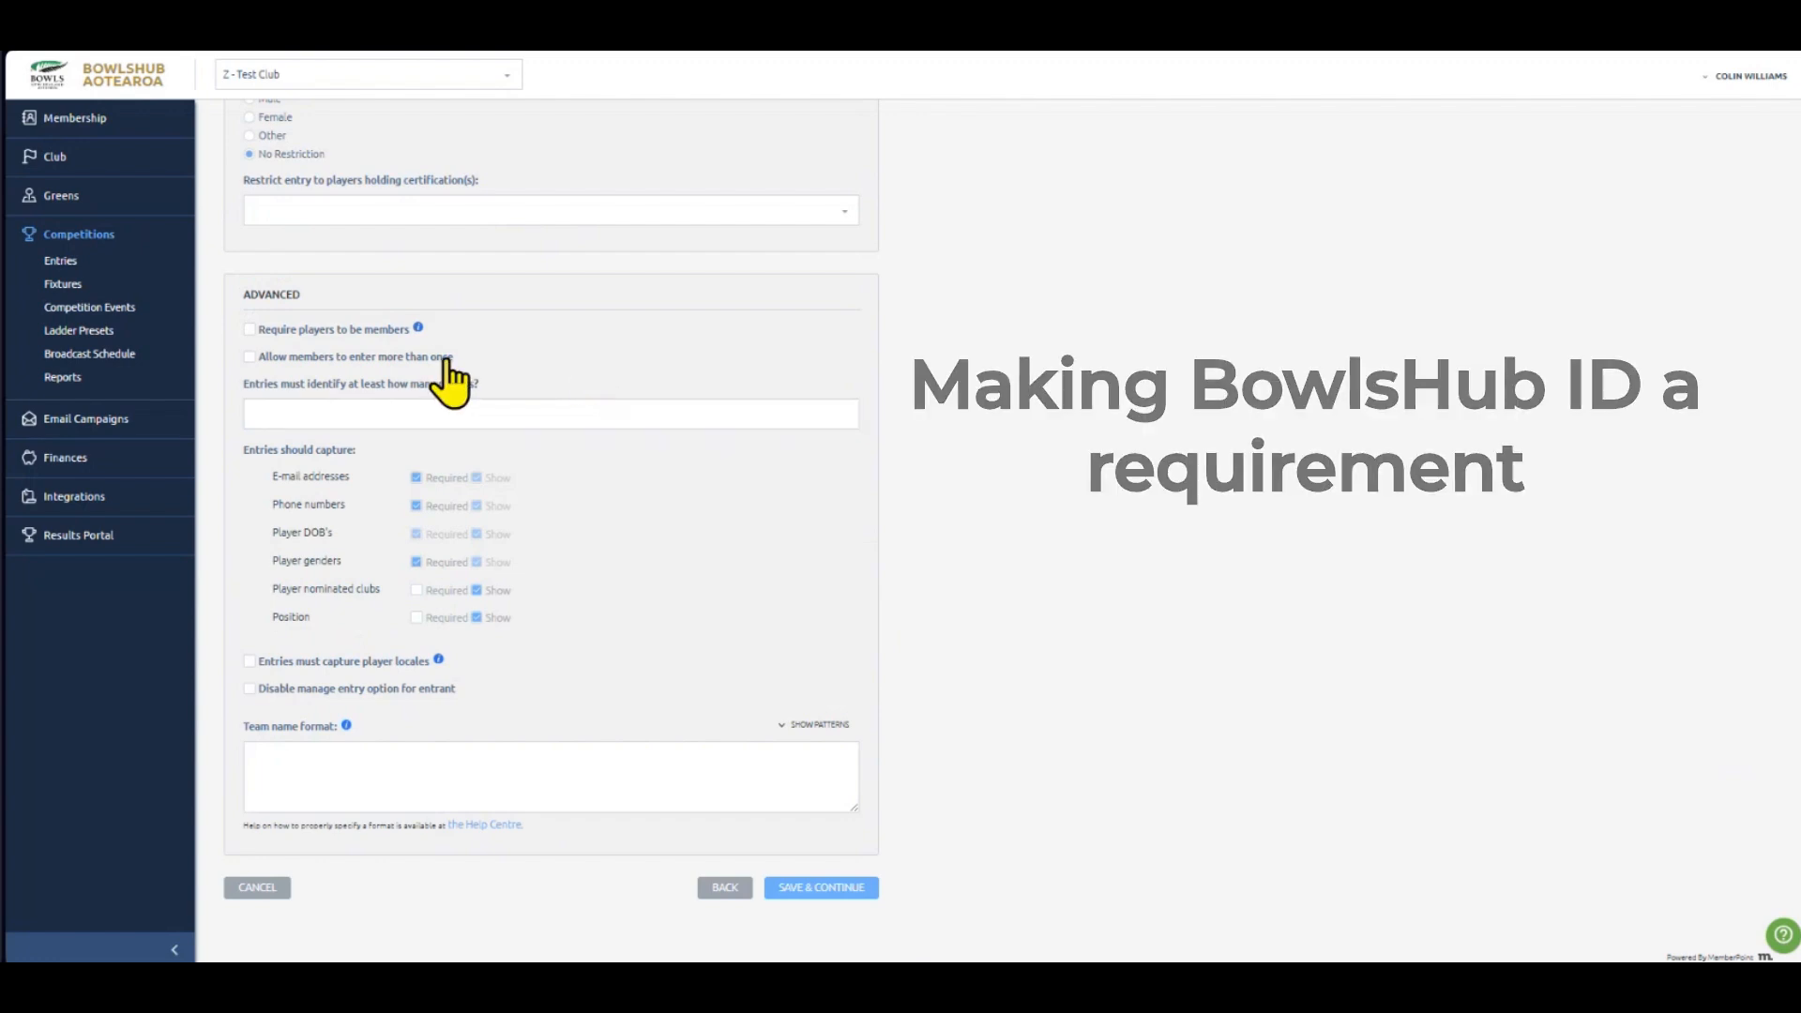
pyautogui.click(402, 331)
pyautogui.moveTo(424, 334)
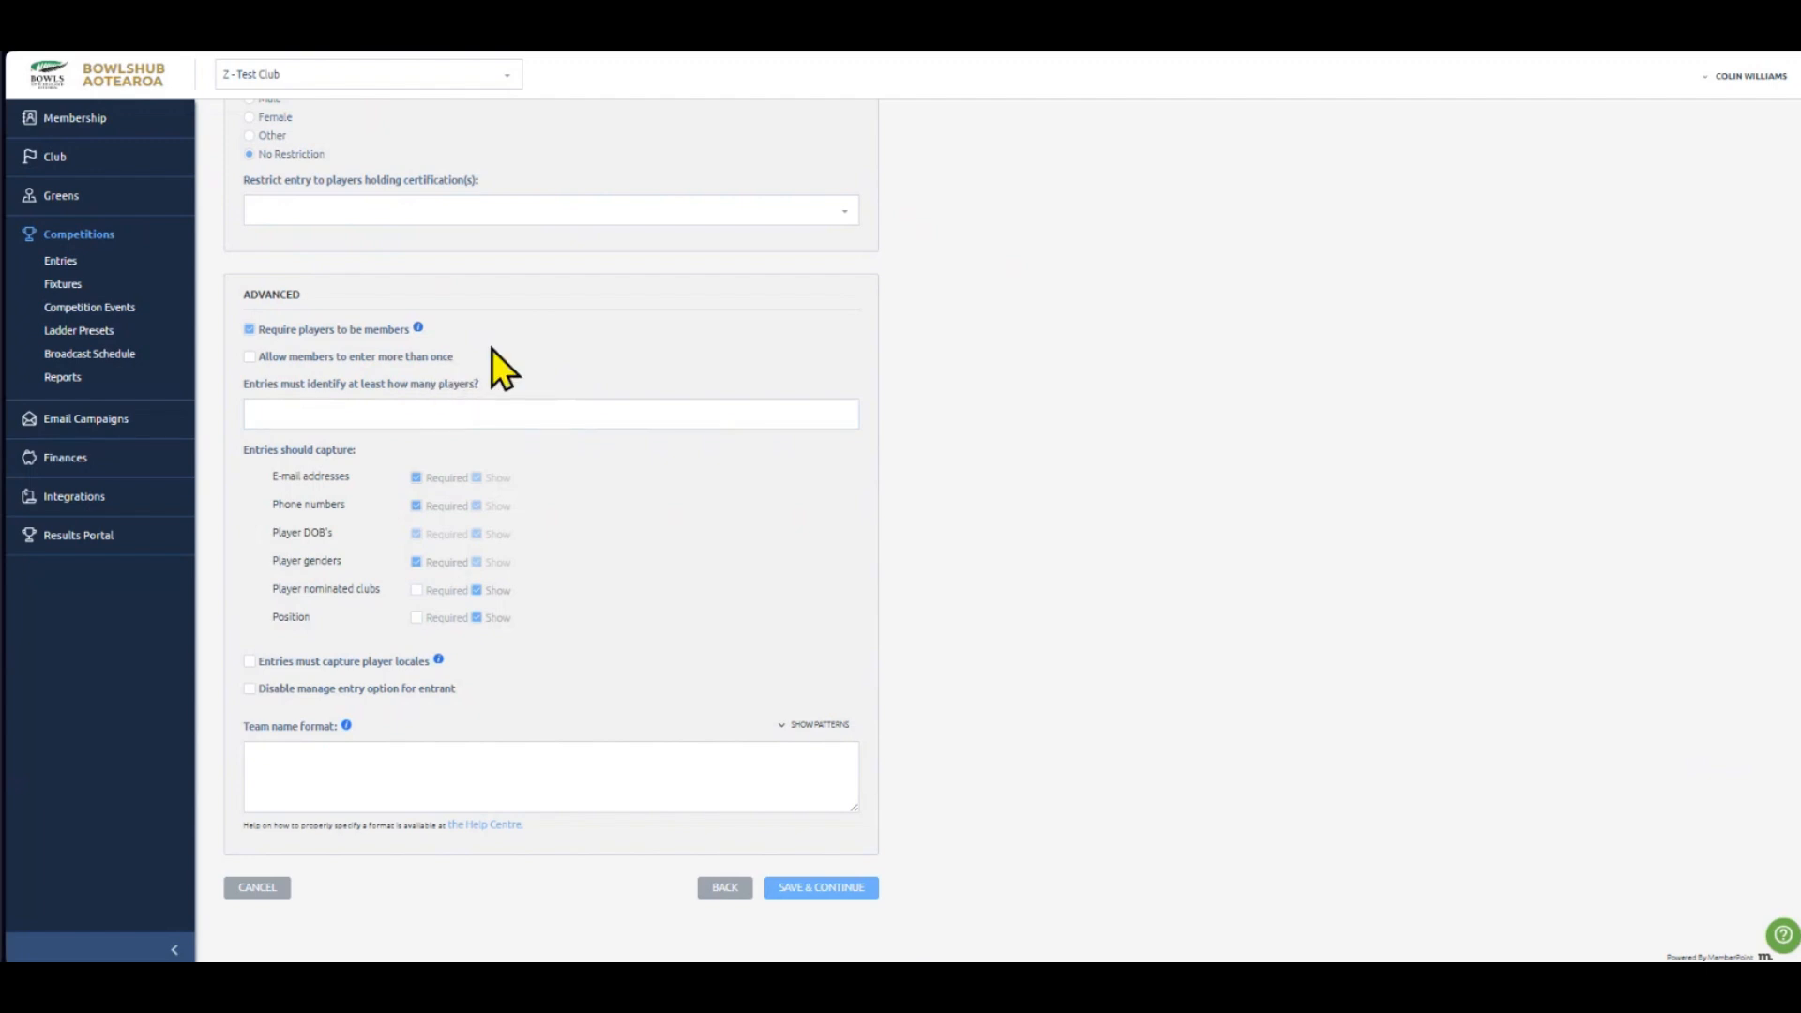
# - Try 1 and 2 as the minimum number of players each entry must identify, and clear the value
pyautogui.click(484, 409)
pyautogui.write('1')
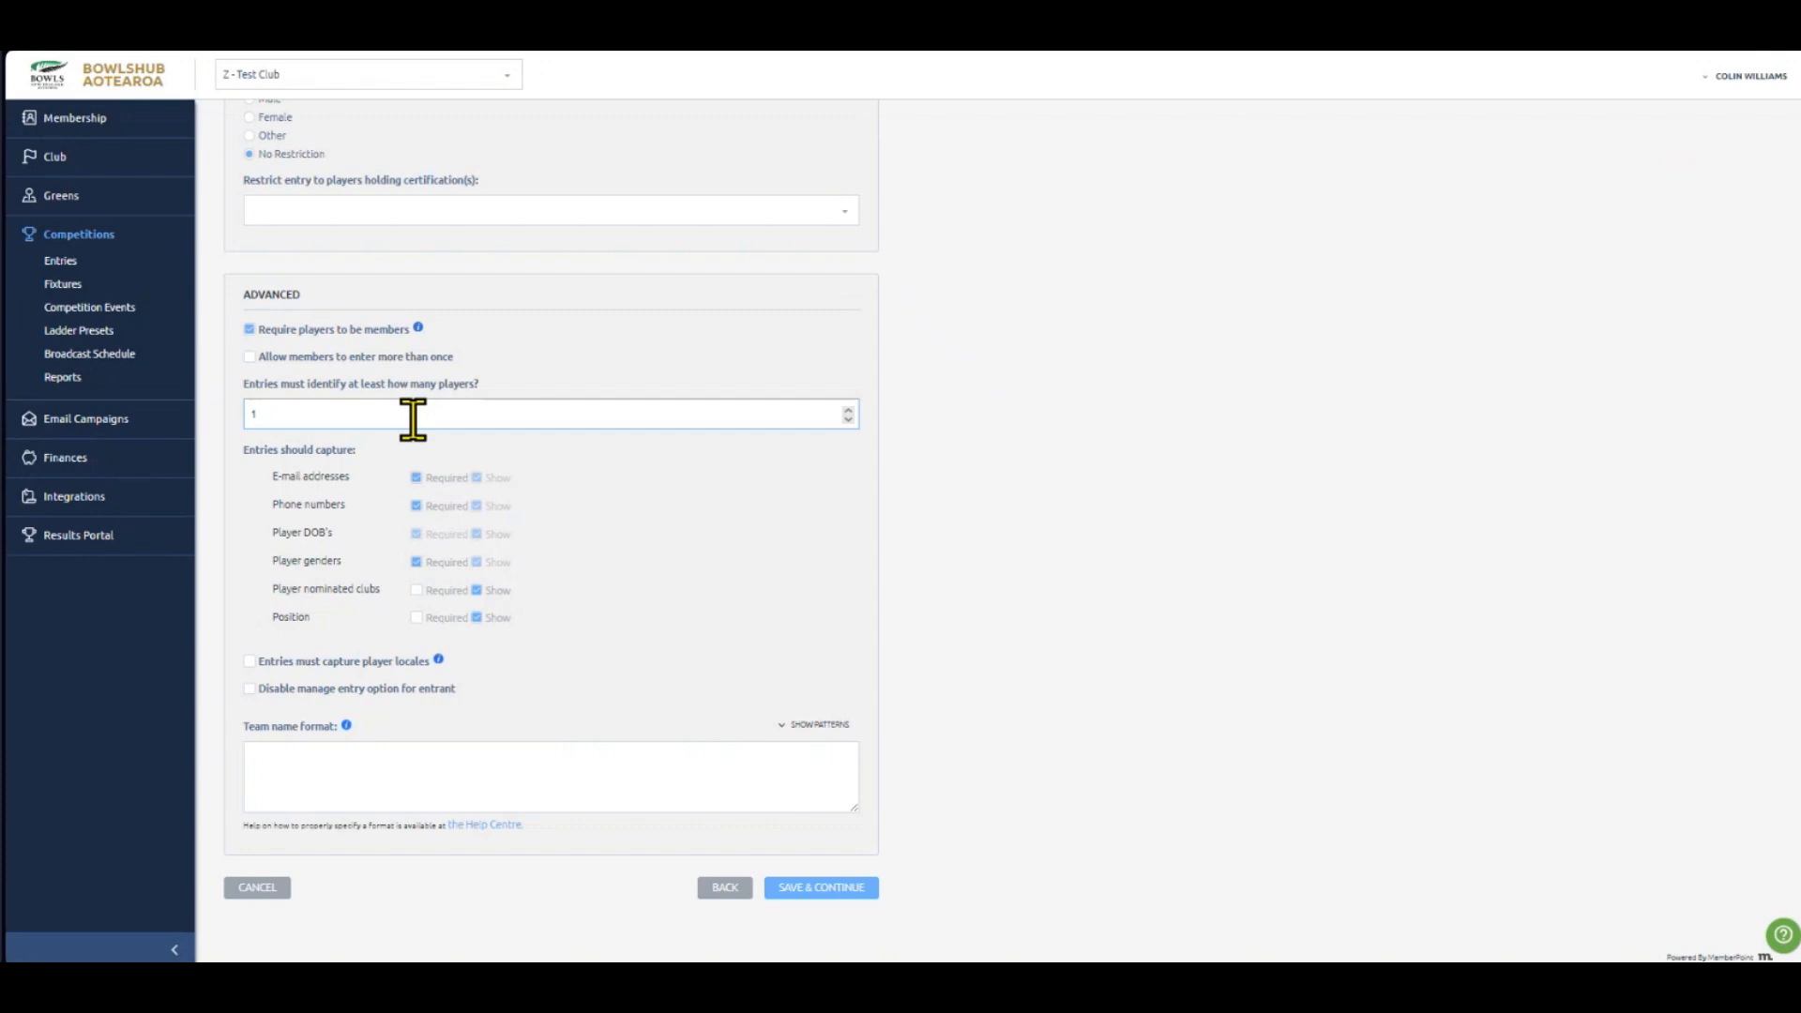
pyautogui.write('2')
pyautogui.click(1062, 450)
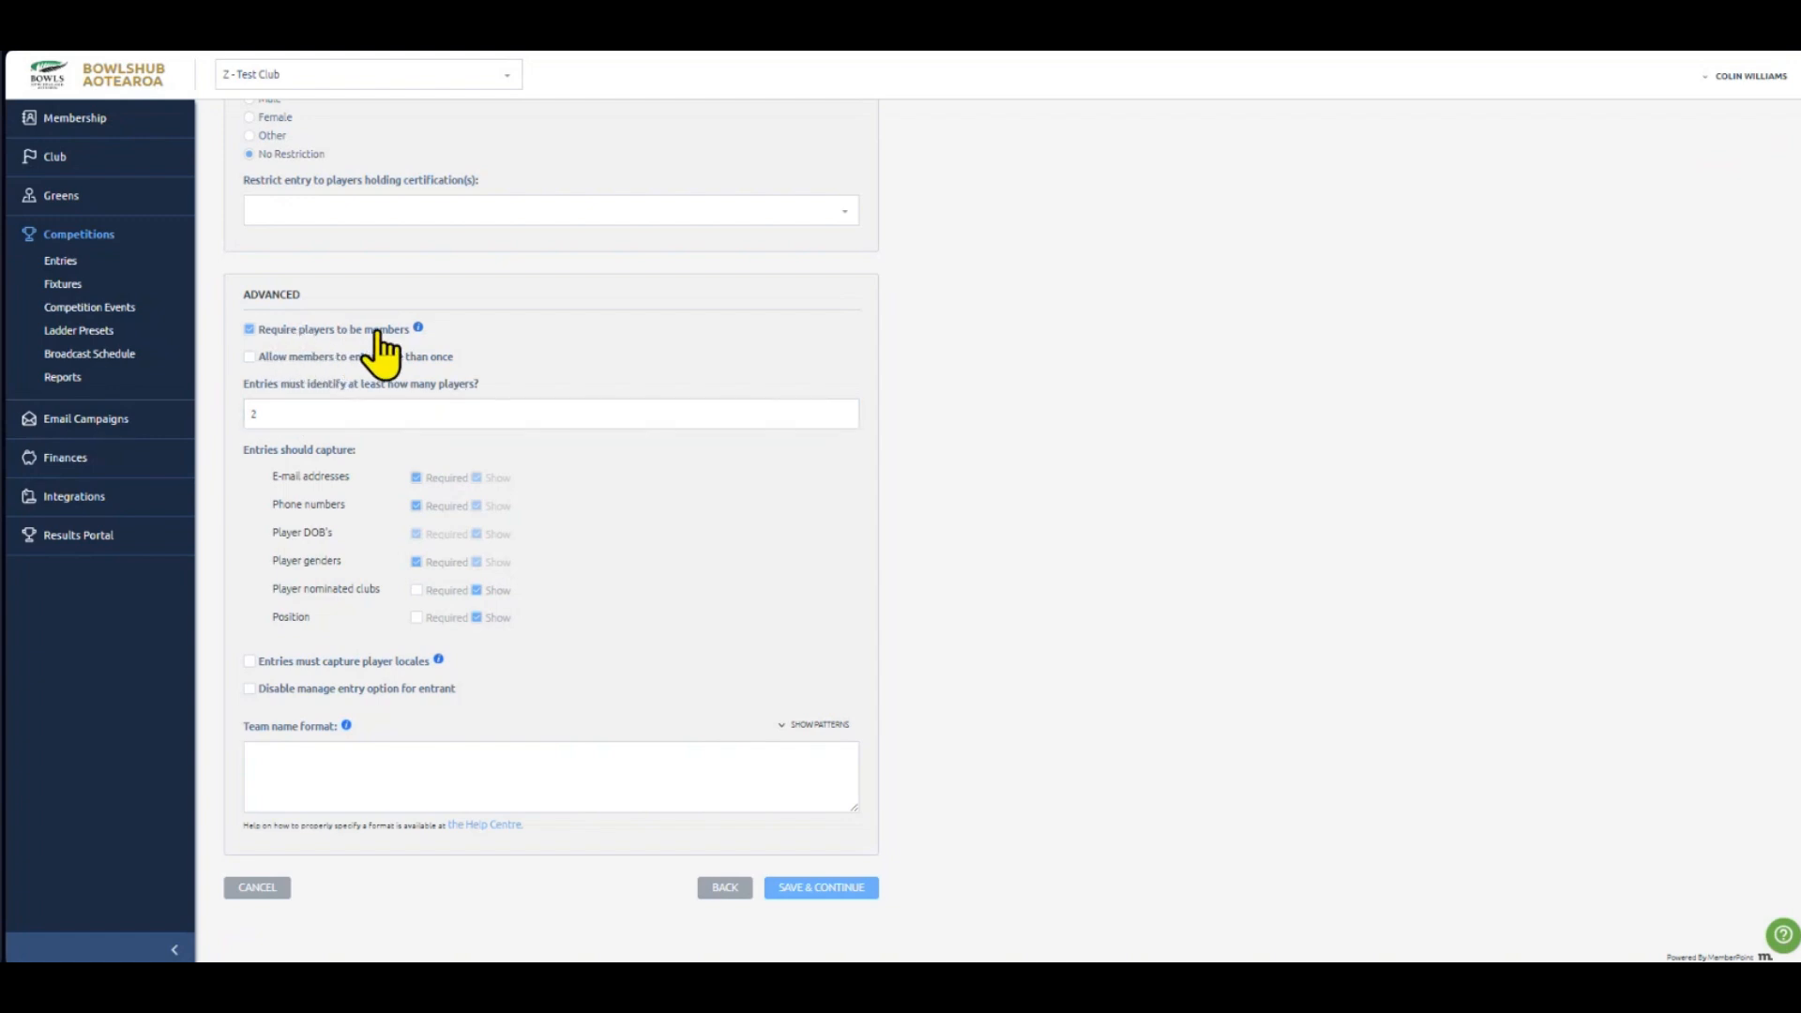
pyautogui.click(635, 418)
pyautogui.click(324, 414)
pyautogui.press('BackSpace')
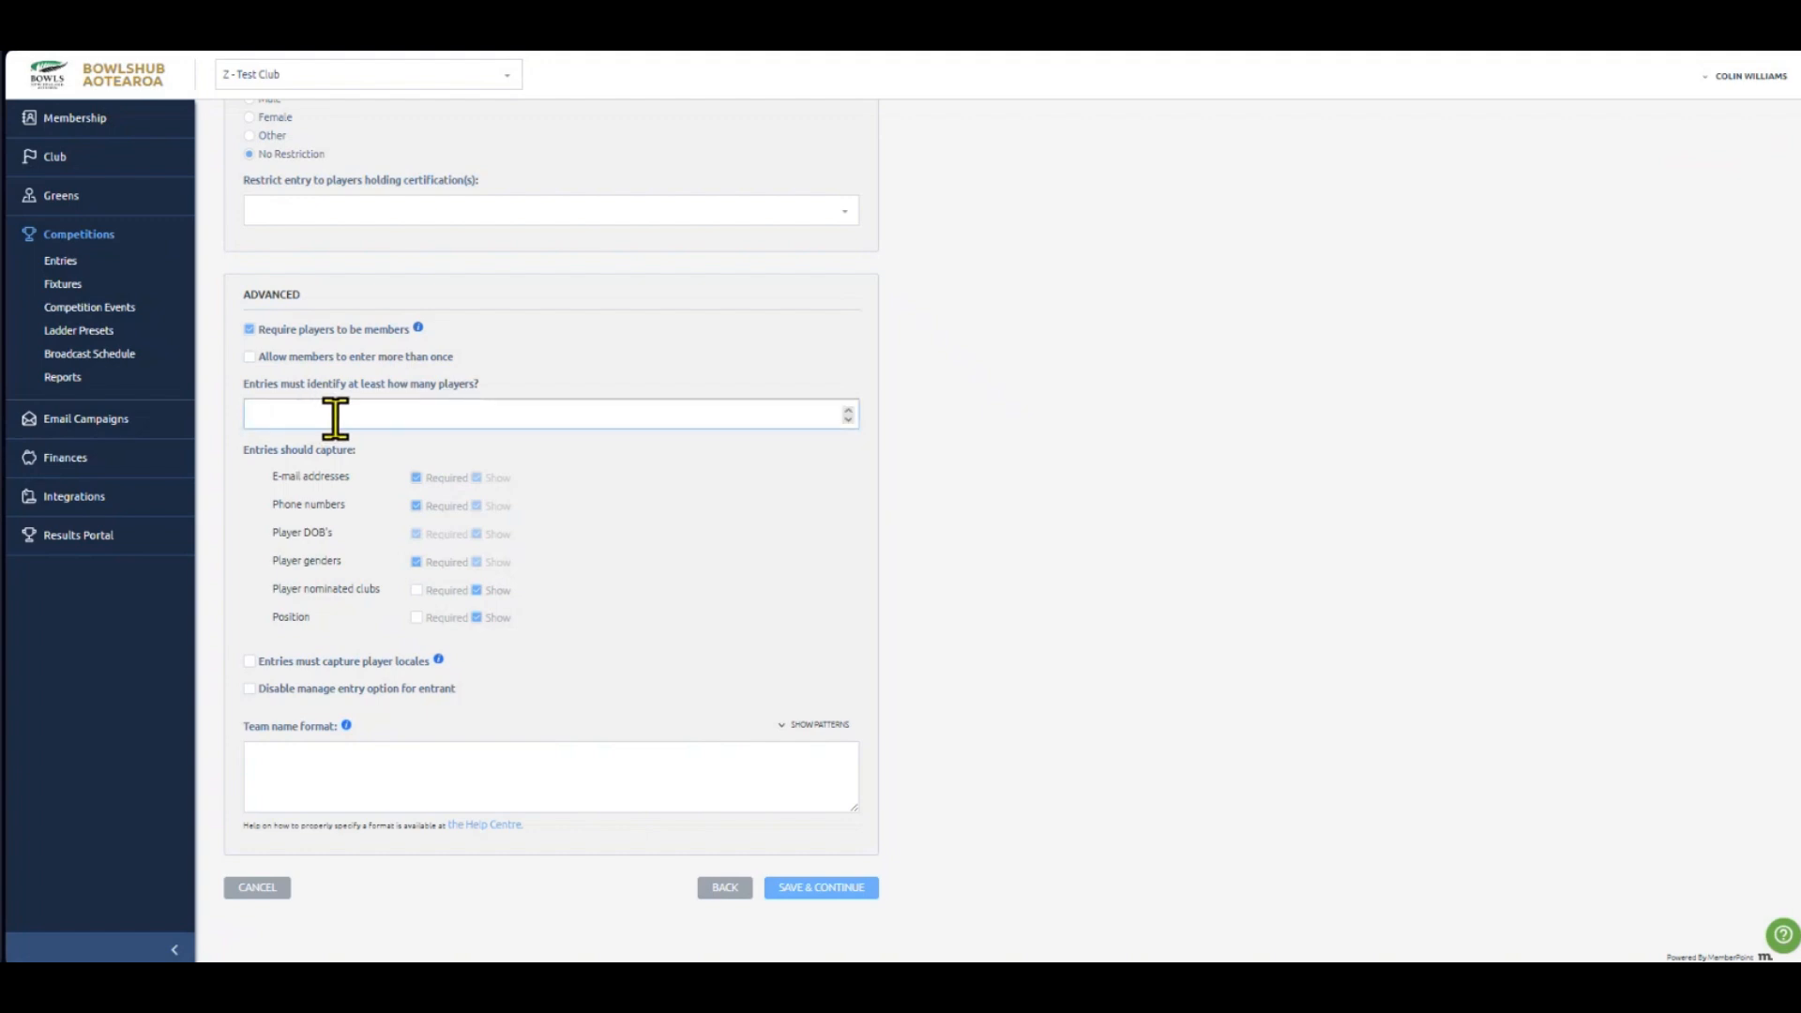
# - Set the minimum number of players each entry must identify to 1, and make phone numbers neither required nor shown
pyautogui.write('1')
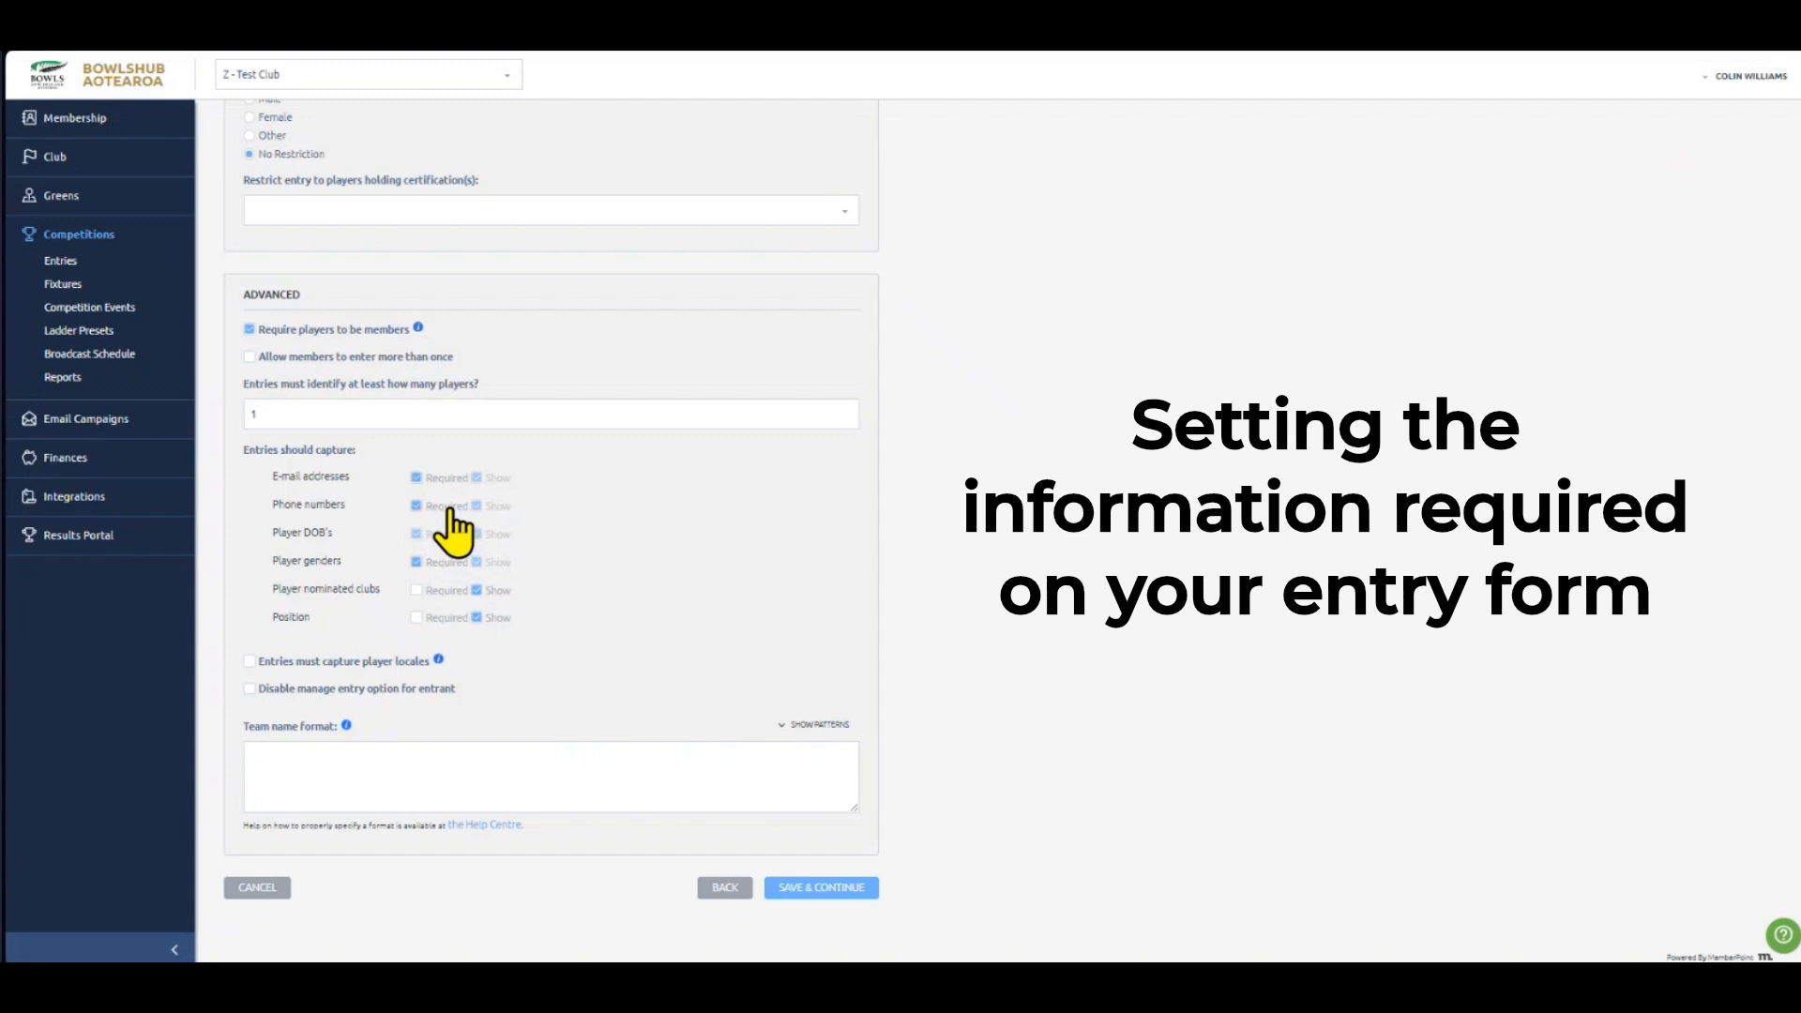
pyautogui.click(416, 507)
pyautogui.click(478, 506)
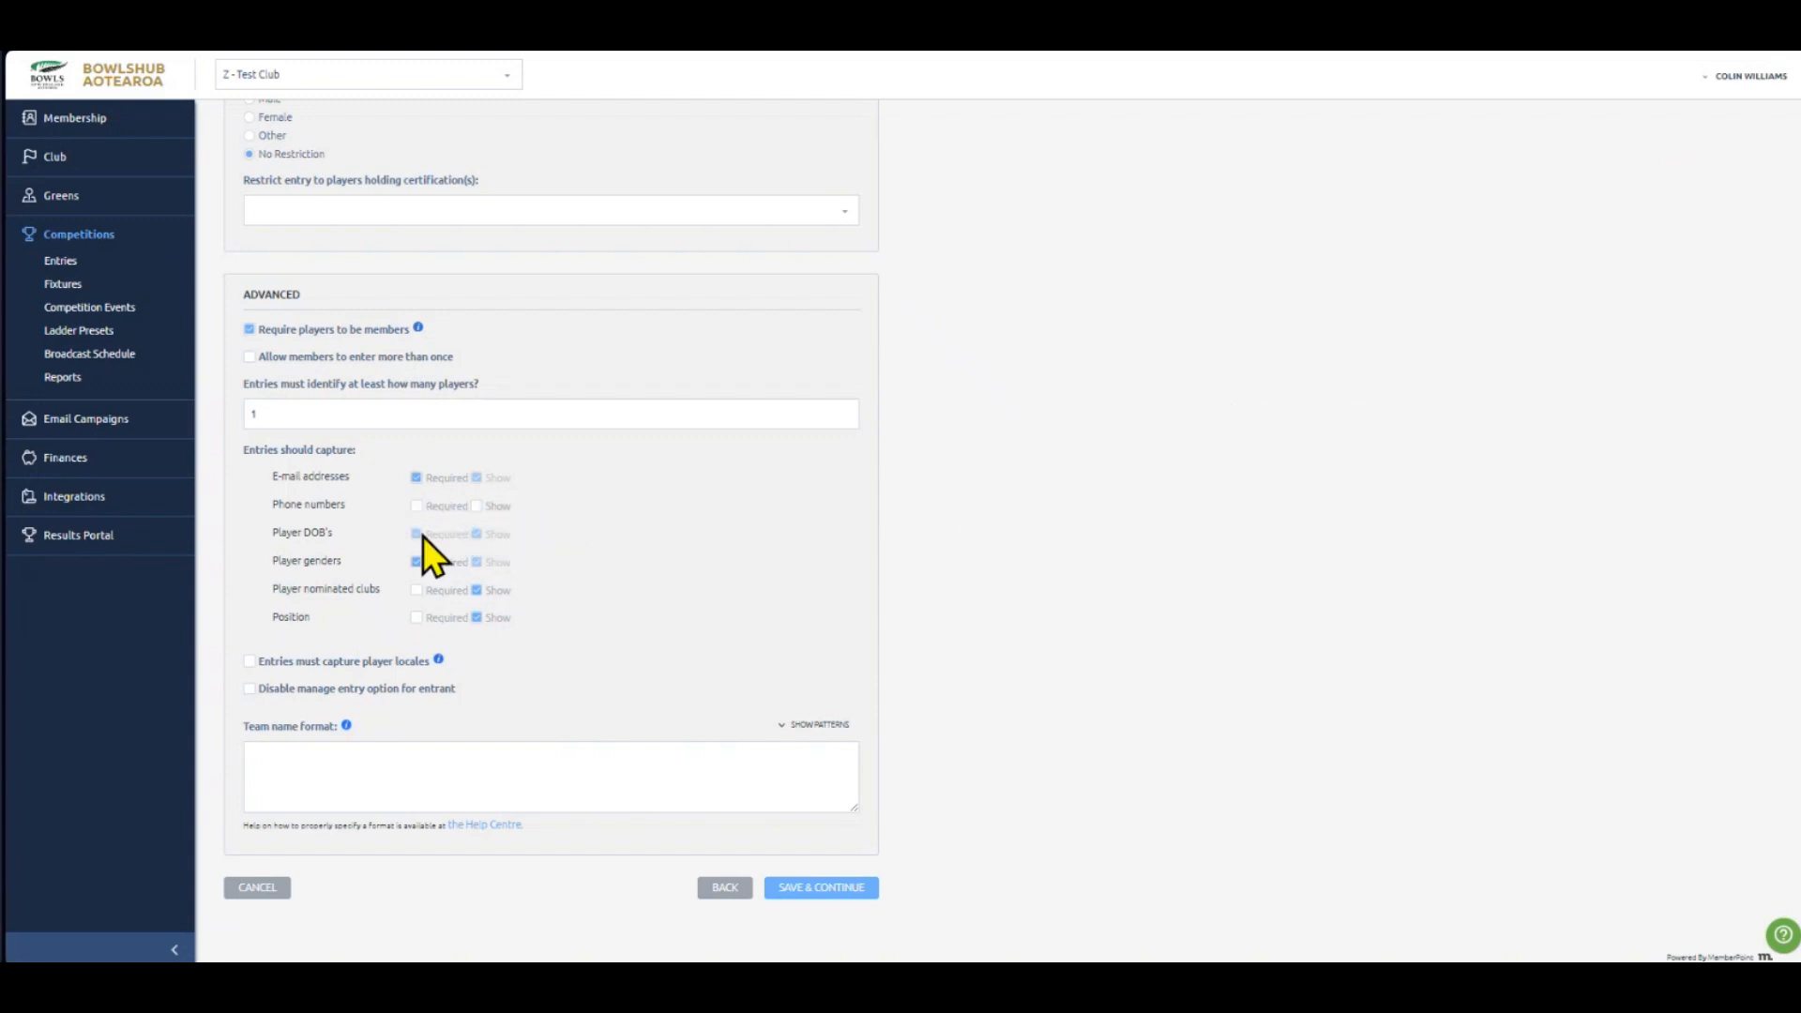
# - Make player genders neither required nor shown on entries, and stop showing the position
pyautogui.scroll(2, 321, 532)
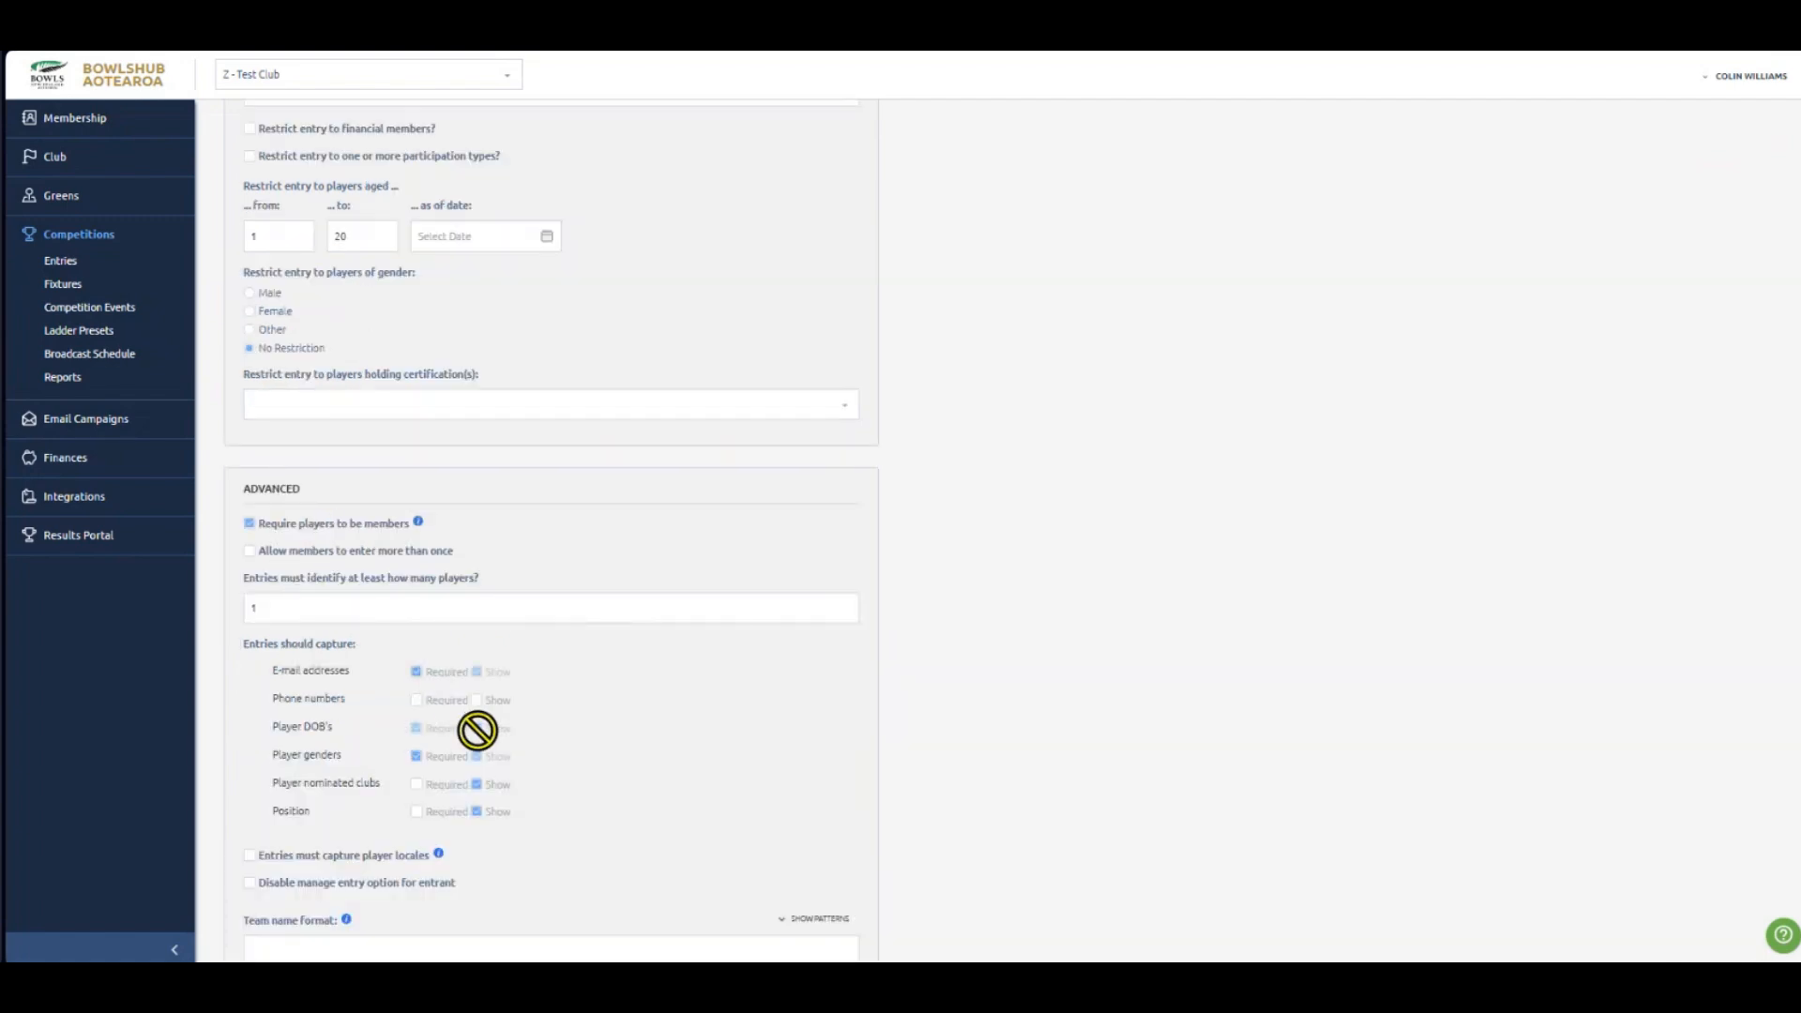
pyautogui.scroll(-1, 449, 731)
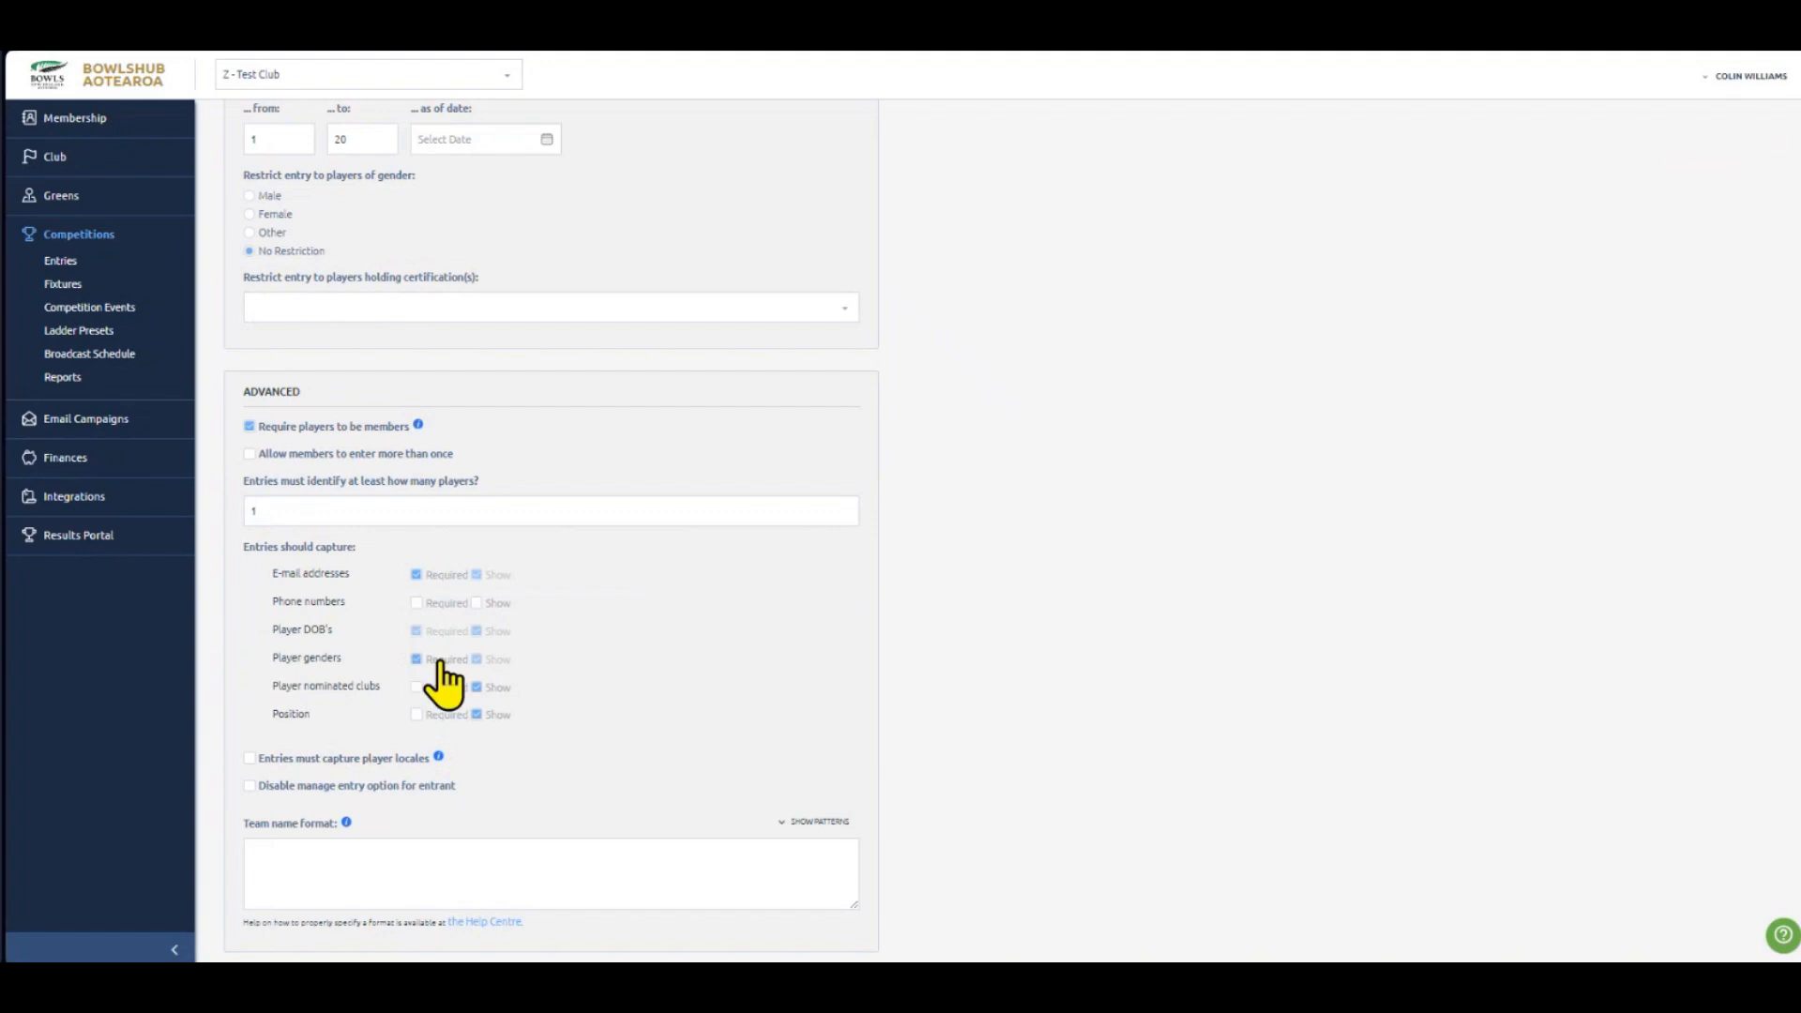
pyautogui.click(438, 660)
pyautogui.click(477, 659)
pyautogui.click(489, 718)
pyautogui.scroll(-1, 559, 667)
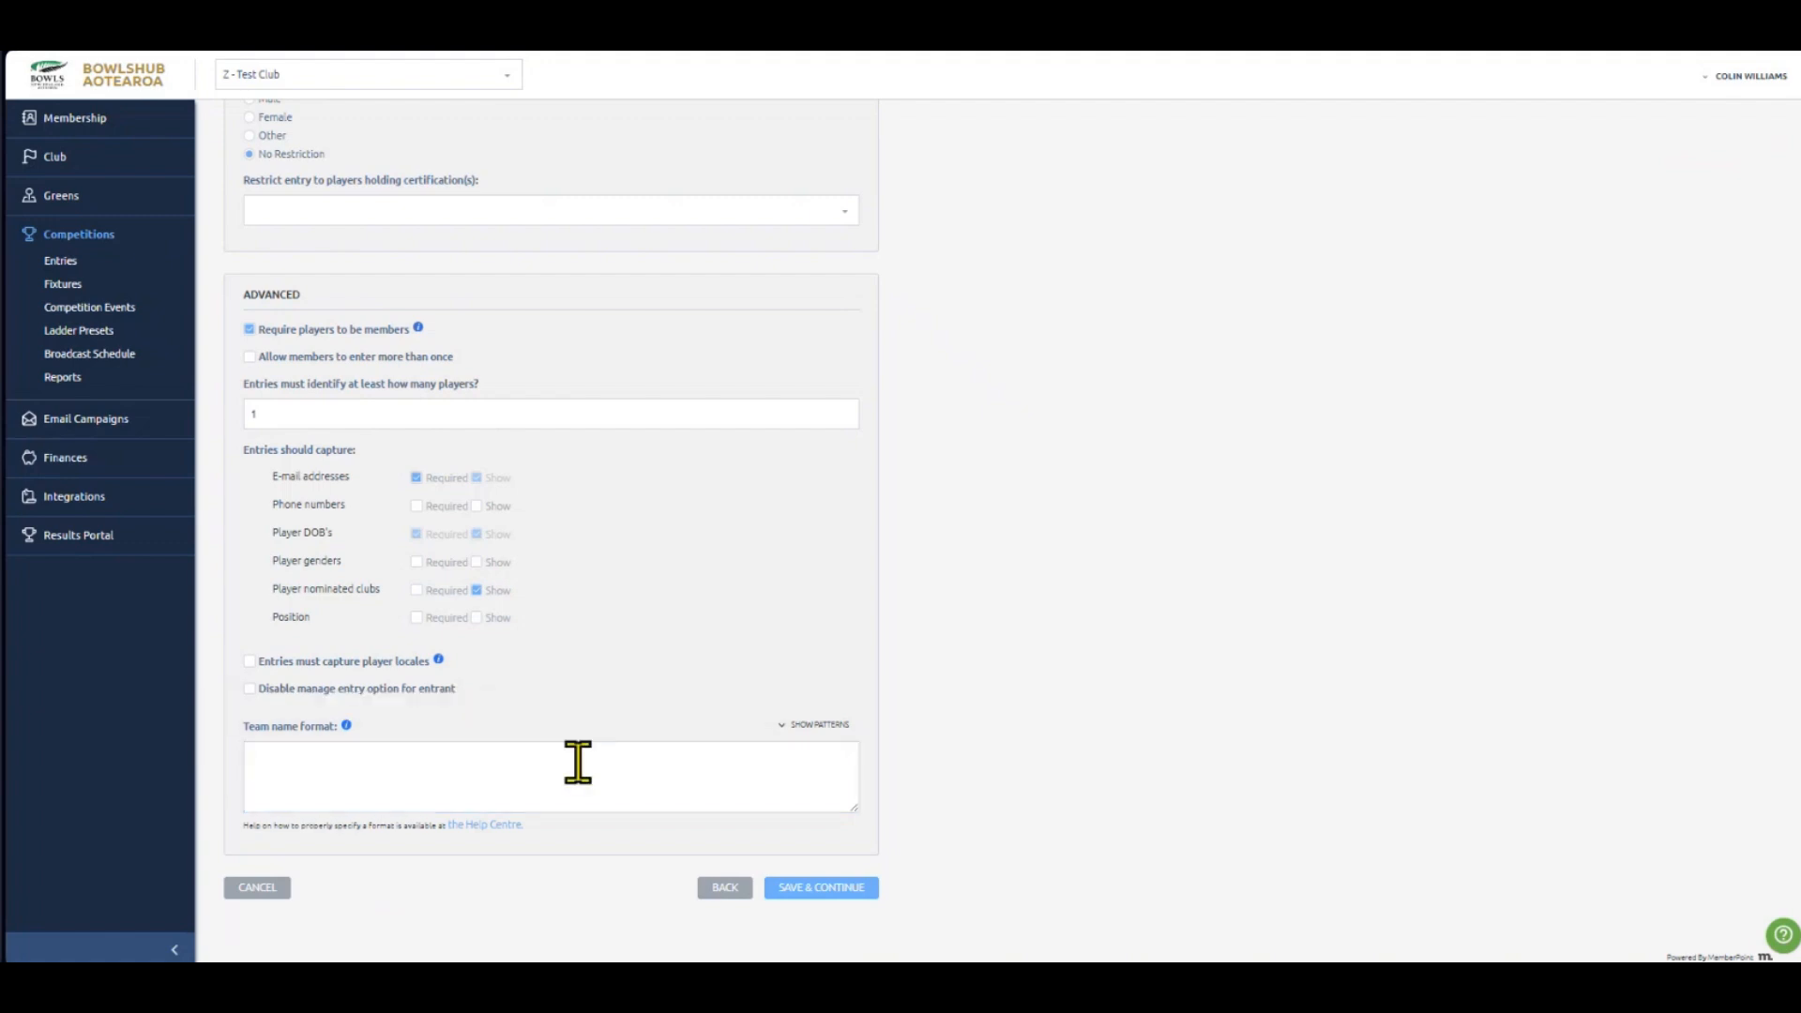
# - Look over the available team name format patterns, and save the entry settings to continue to the additional entry details
pyautogui.click(816, 727)
pyautogui.scroll(-2, 588, 699)
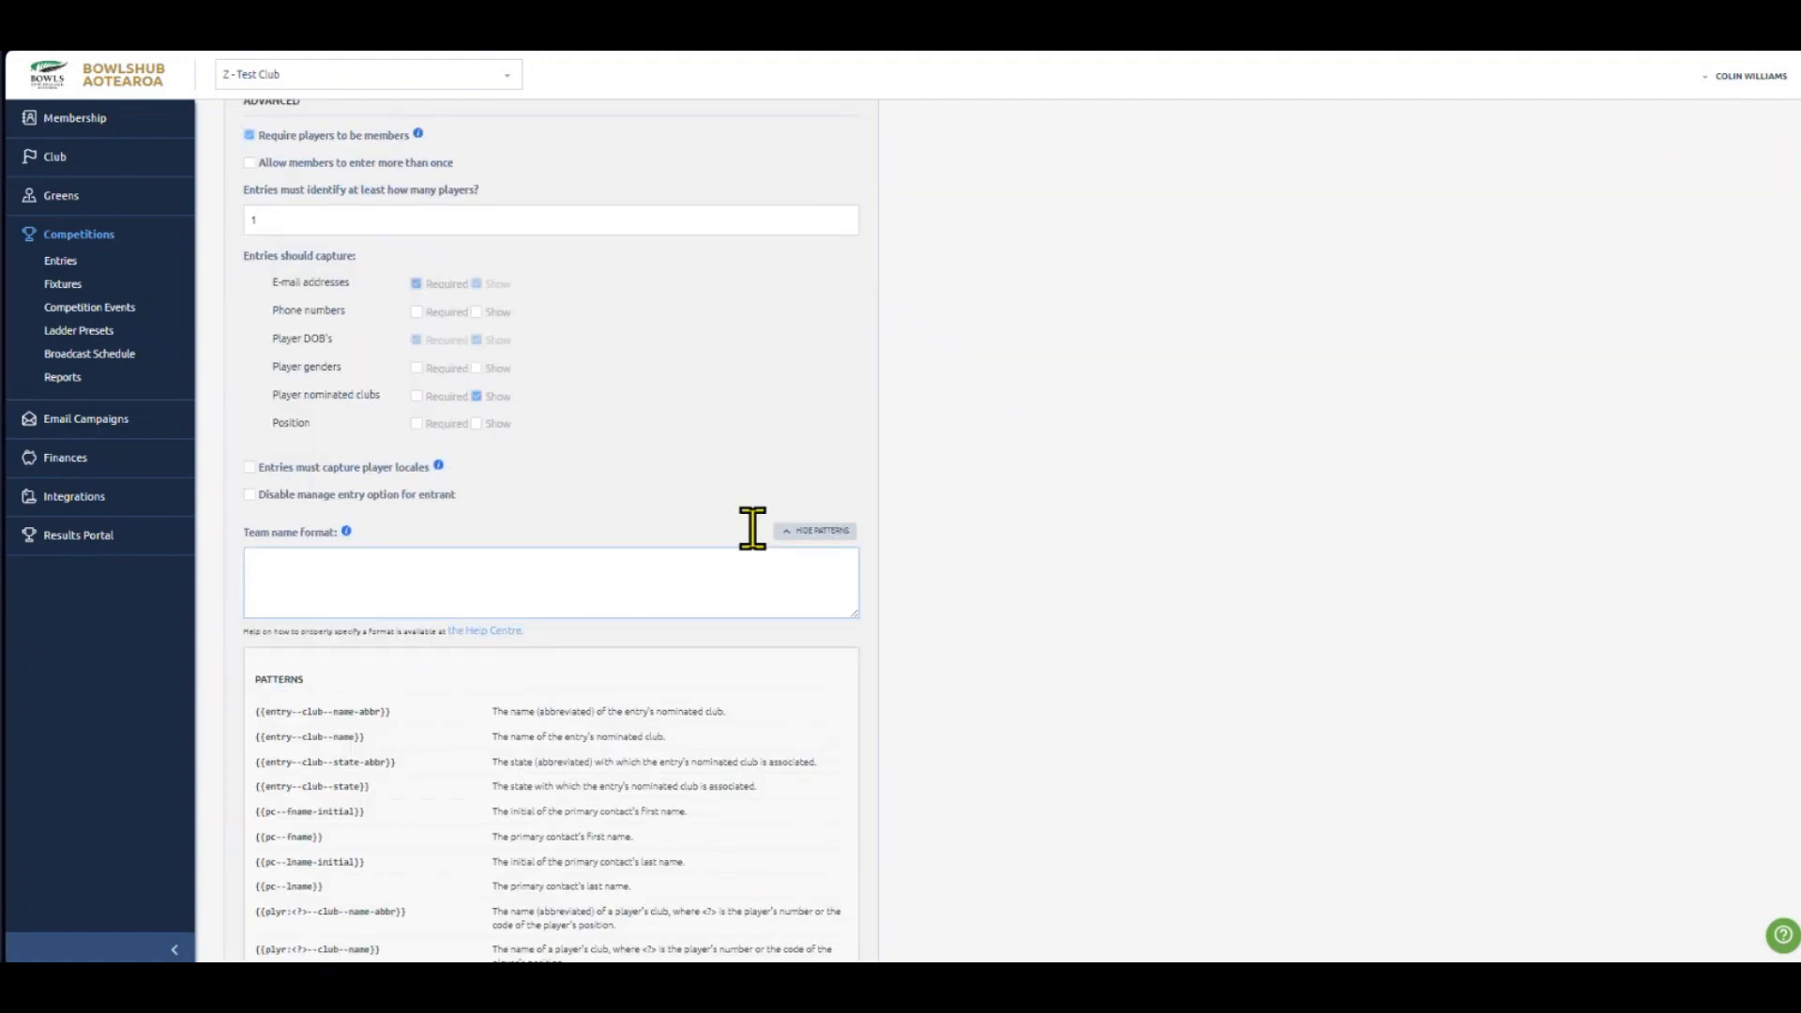
pyautogui.click(846, 528)
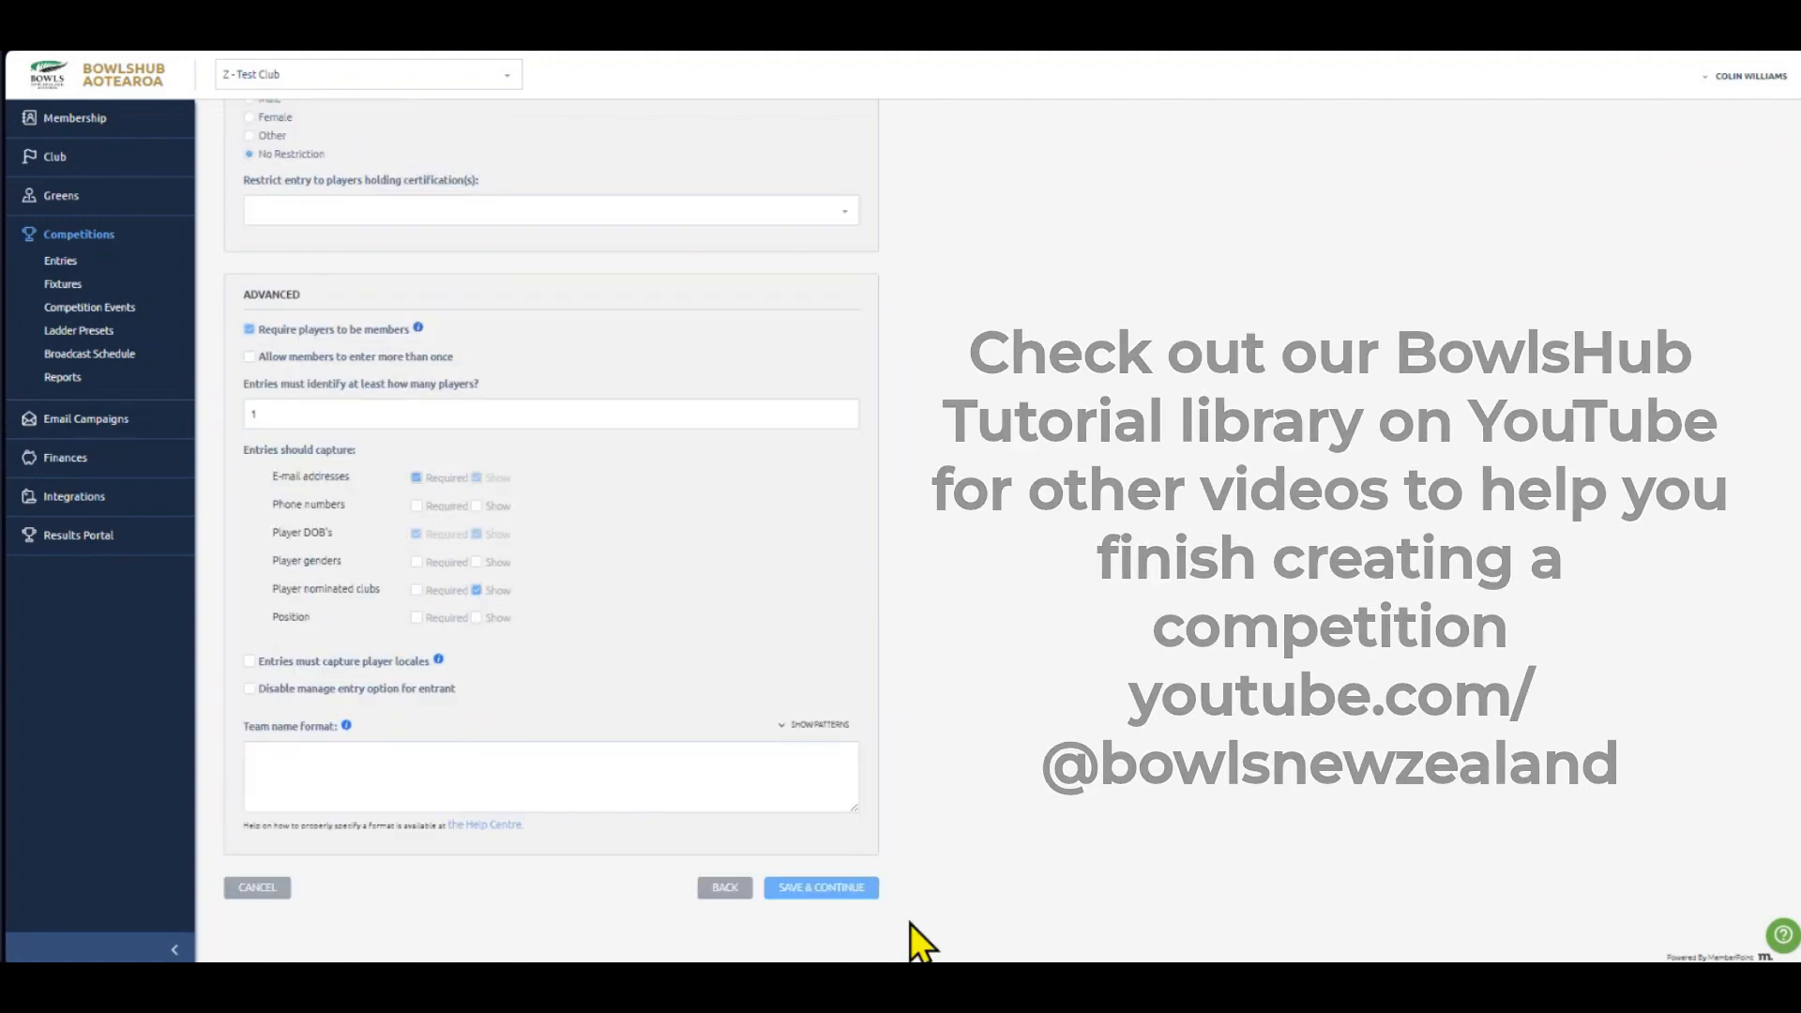
pyautogui.click(838, 887)
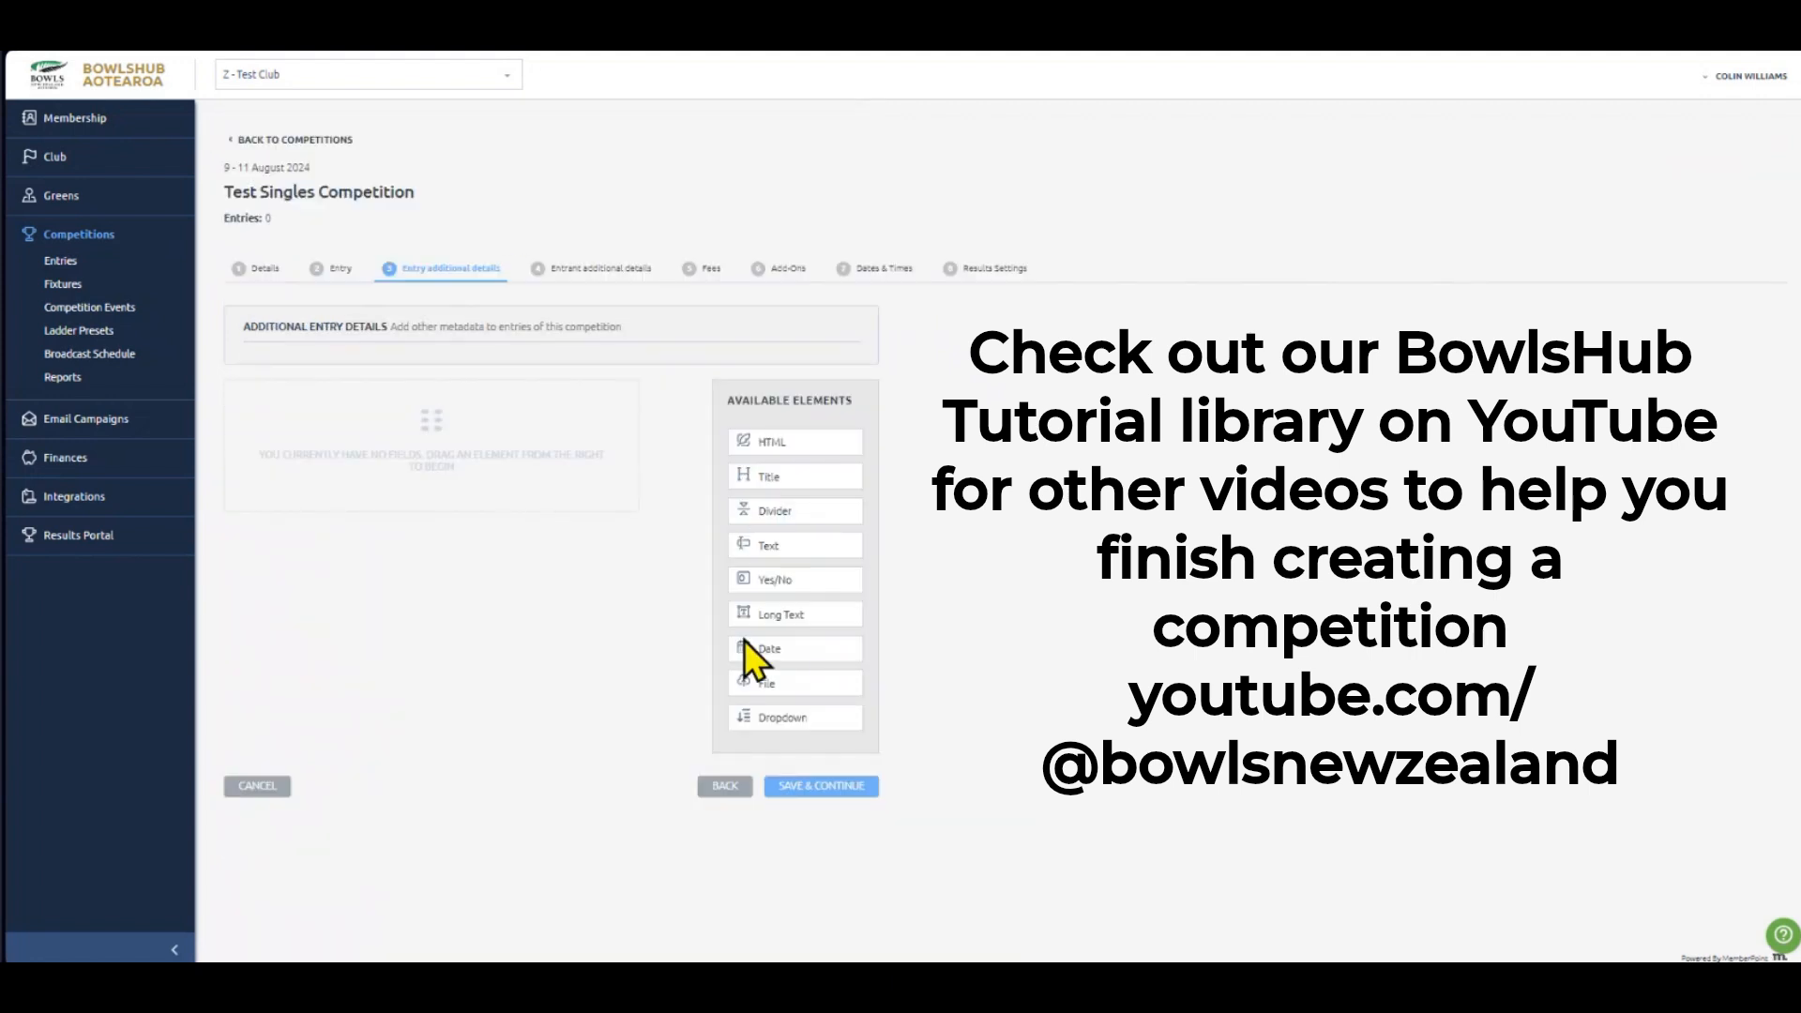